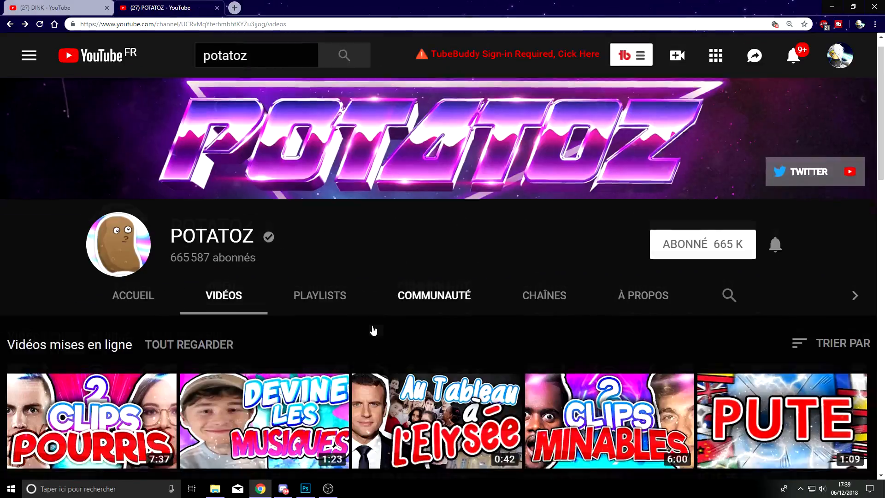
Step: Examine the thumbnails across the POTATOZ channel's uploaded videos, comparing their backgrounds, lightning, cut-out faces and title lettering
{"action": "scroll", "coordinate": [373, 330], "scroll_direction": "down", "scroll_amount": 4}
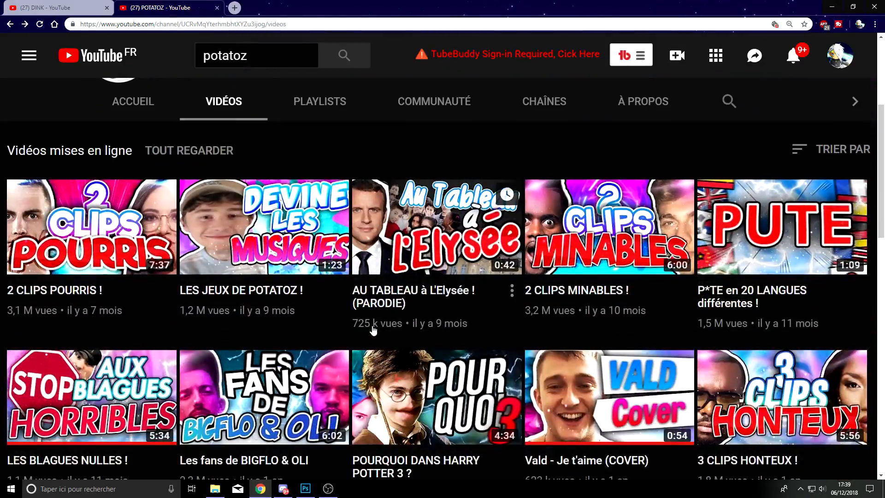
{"action": "scroll", "coordinate": [372, 327], "scroll_direction": "down", "scroll_amount": 5}
{"action": "scroll", "coordinate": [367, 308], "scroll_direction": "down", "scroll_amount": 4}
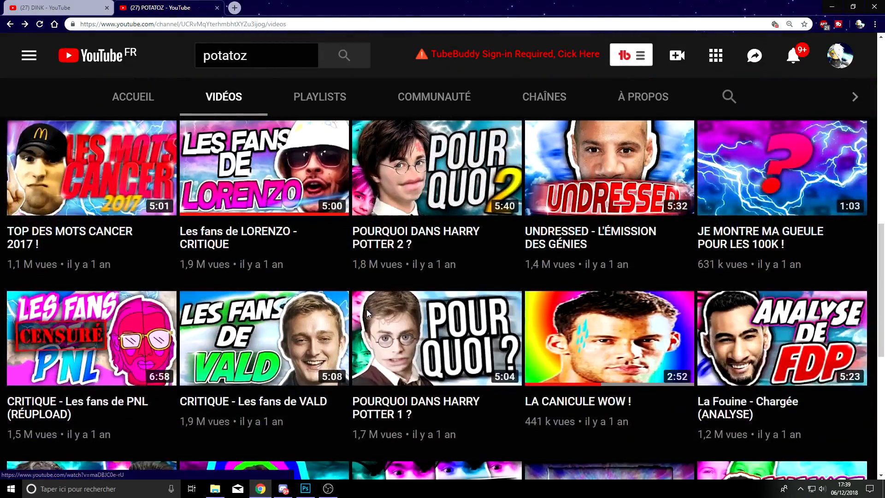
{"action": "scroll", "coordinate": [367, 309], "scroll_direction": "down", "scroll_amount": 4}
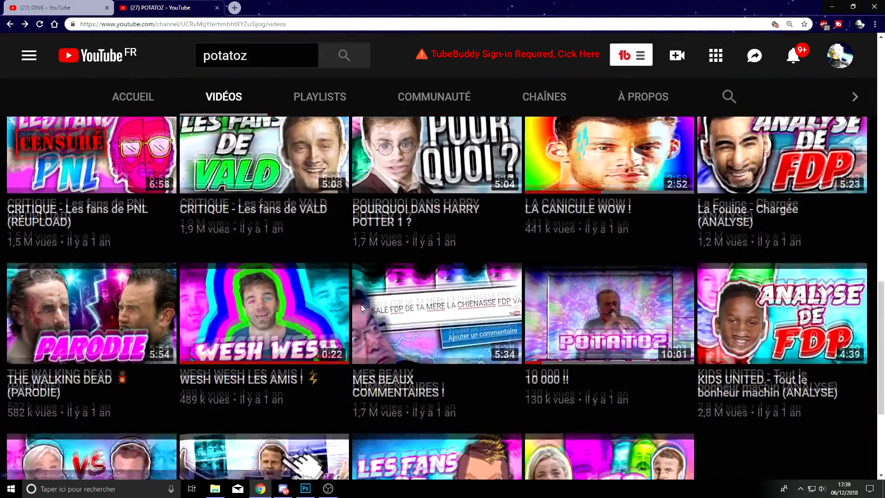
{"action": "scroll", "coordinate": [362, 308], "scroll_direction": "down", "scroll_amount": 4}
{"action": "scroll", "coordinate": [506, 318], "scroll_direction": "up", "scroll_amount": 6}
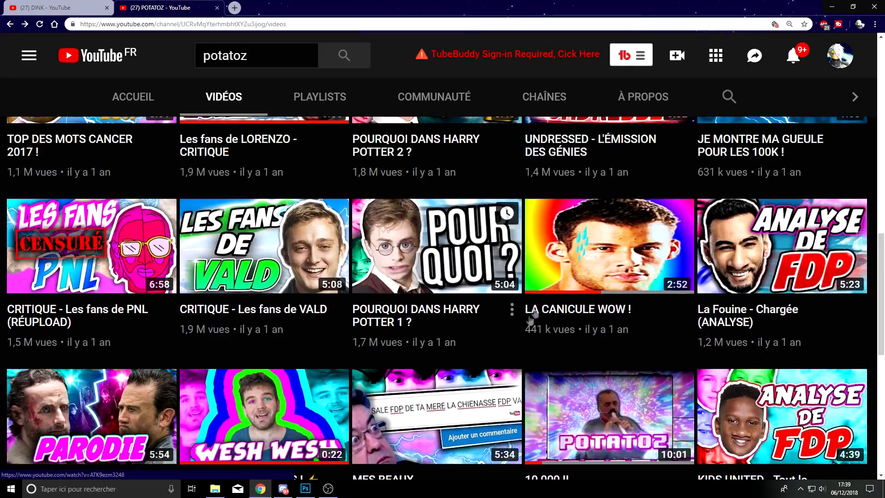
{"action": "scroll", "coordinate": [368, 323], "scroll_direction": "up", "scroll_amount": 8}
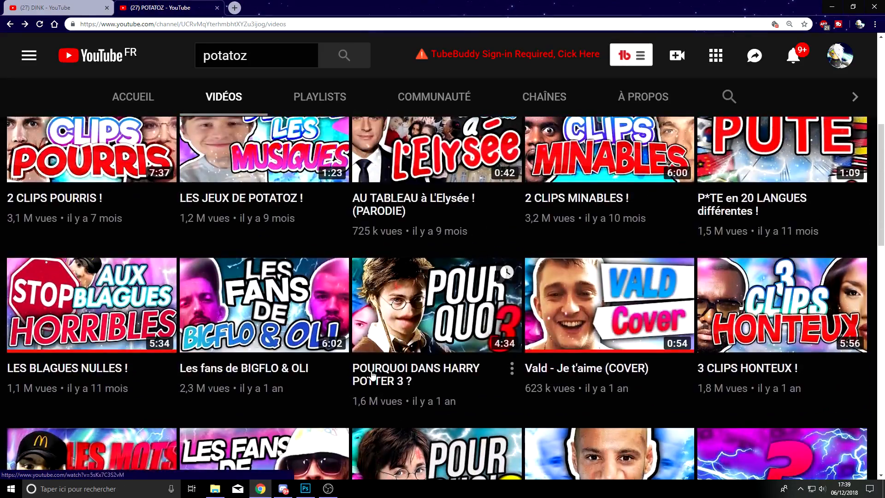
{"action": "scroll", "coordinate": [378, 368], "scroll_direction": "up", "scroll_amount": 2}
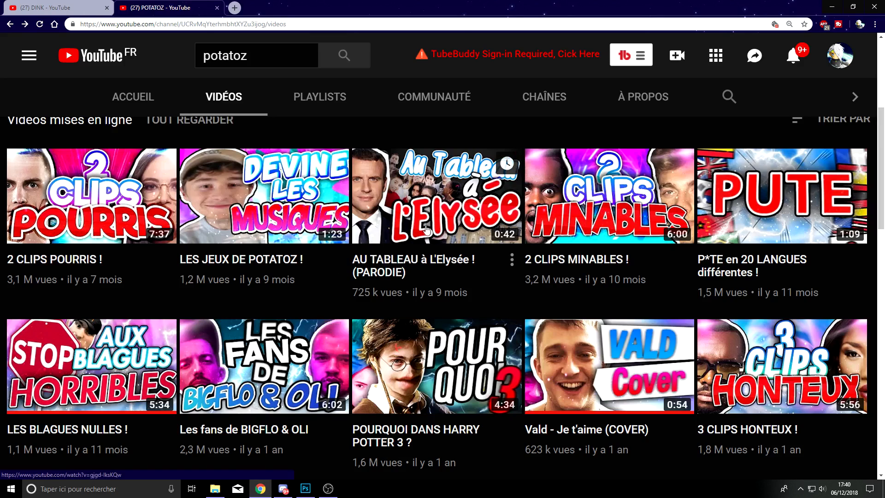
{"action": "scroll", "coordinate": [475, 209], "scroll_direction": "down", "scroll_amount": 5}
{"action": "scroll", "coordinate": [475, 210], "scroll_direction": "down", "scroll_amount": 2}
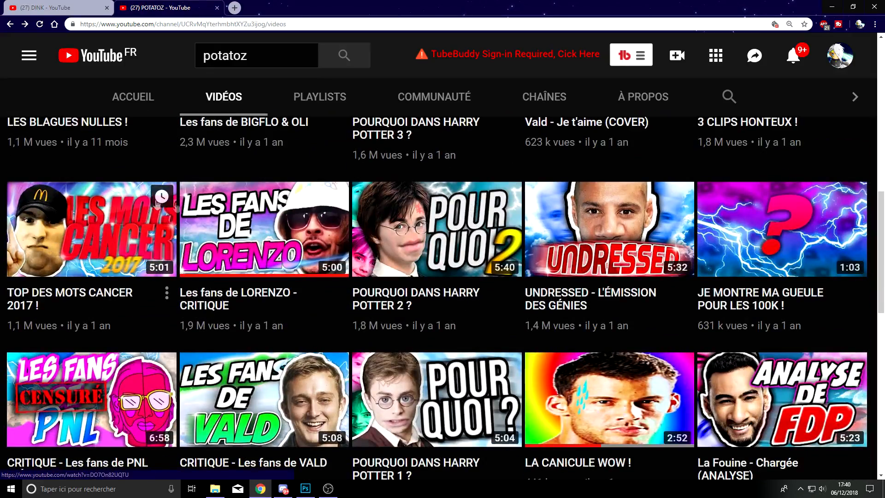
{"action": "scroll", "coordinate": [553, 335], "scroll_direction": "down", "scroll_amount": 4}
{"action": "scroll", "coordinate": [526, 298], "scroll_direction": "up", "scroll_amount": 2}
{"action": "scroll", "coordinate": [526, 298], "scroll_direction": "up", "scroll_amount": 7}
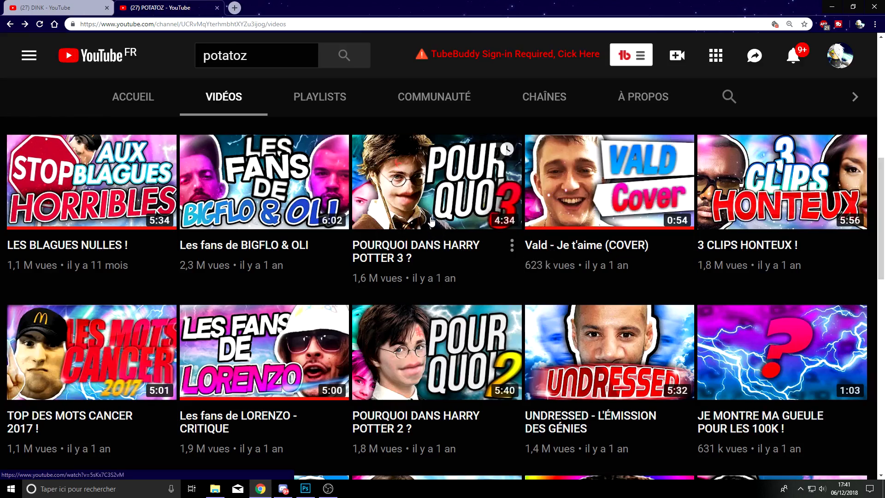
{"action": "scroll", "coordinate": [431, 223], "scroll_direction": "down", "scroll_amount": 3}
{"action": "scroll", "coordinate": [477, 265], "scroll_direction": "up", "scroll_amount": 2}
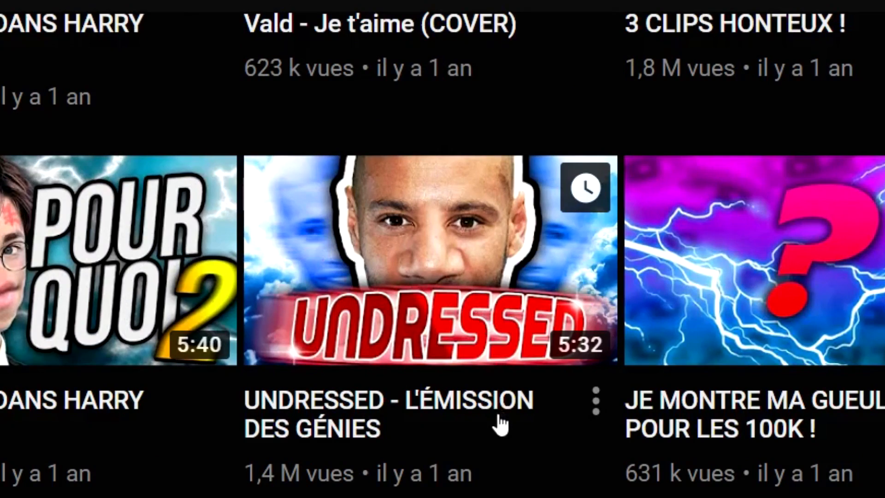
{"action": "scroll", "coordinate": [387, 467], "scroll_direction": "down", "scroll_amount": 3}
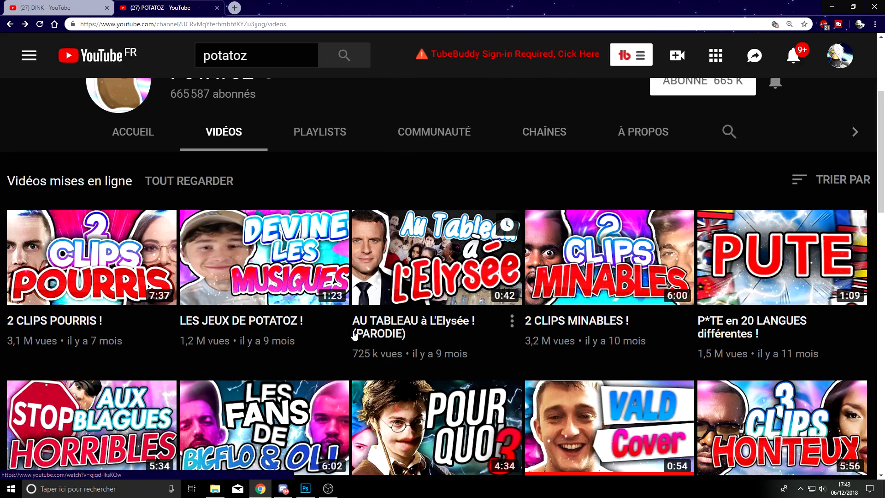
{"action": "scroll", "coordinate": [354, 335], "scroll_direction": "down", "scroll_amount": 1}
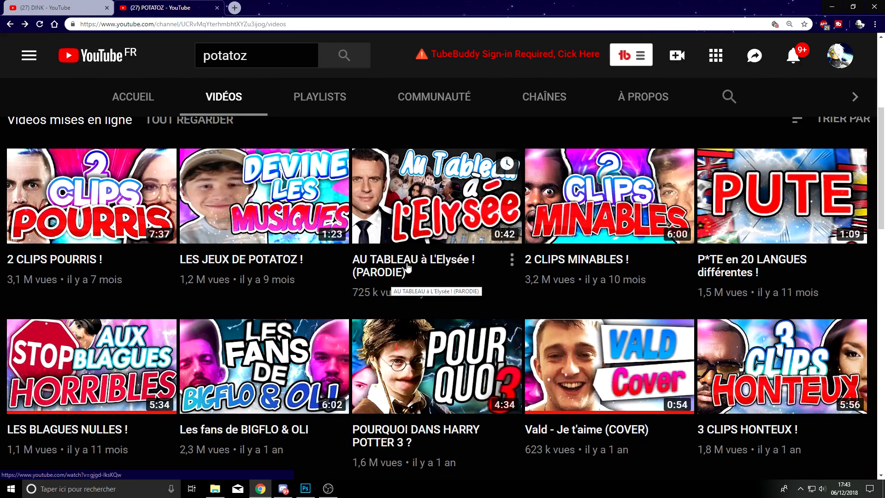
Step: Search Google Images for "éclair png" in a new browser tab and look through the results
{"action": "key", "text": "ctrl+t"}
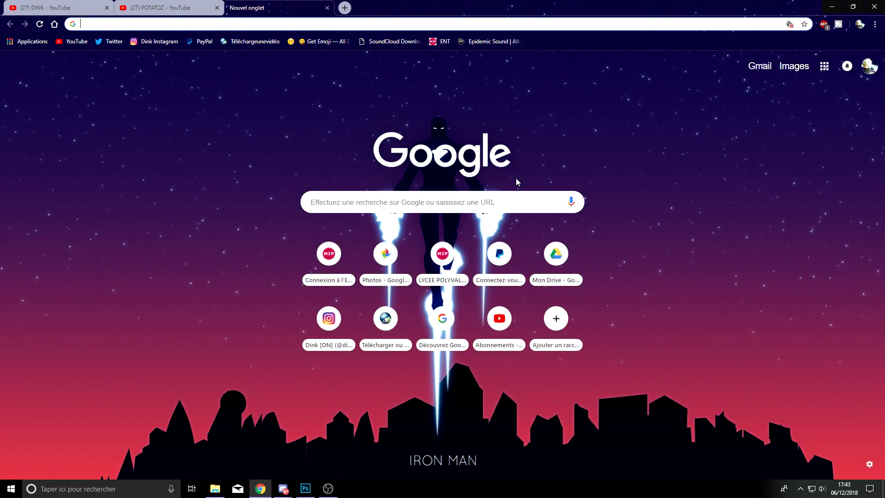
{"action": "key", "text": "ctrl+shift+Tab"}
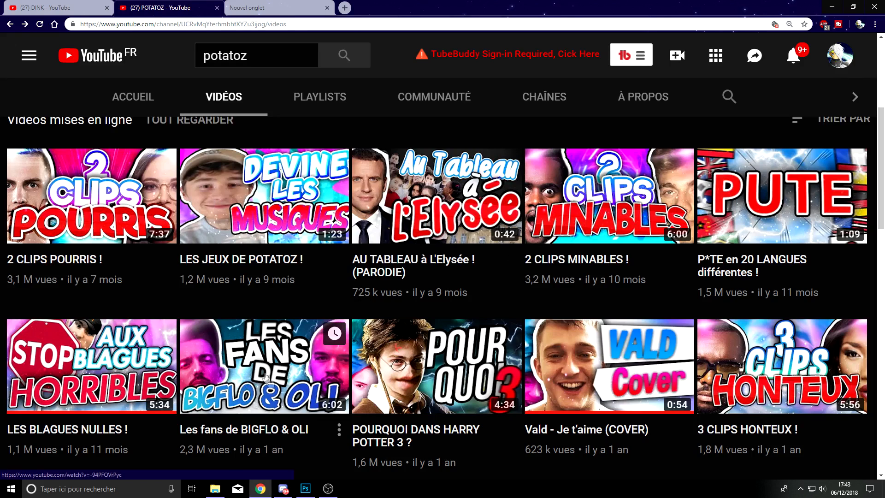
{"action": "left_click", "coordinate": [277, 7]}
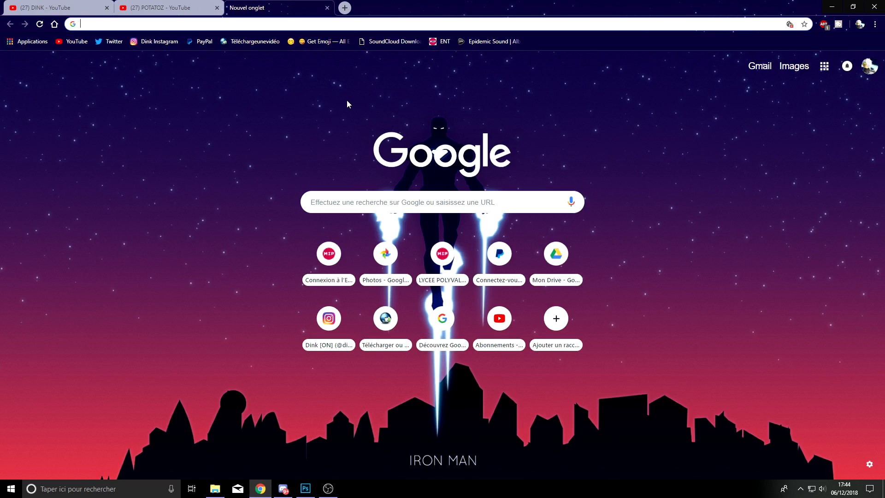
{"action": "type", "text": "écl"}
{"action": "key", "text": "Return"}
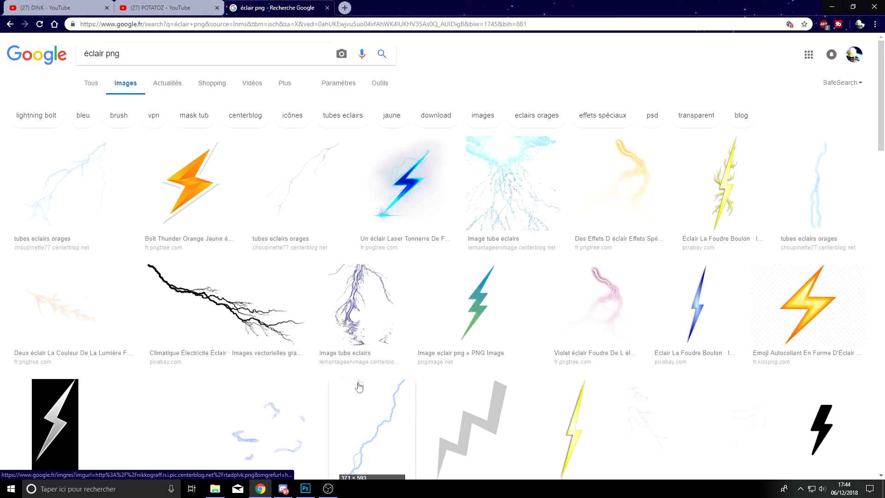
{"action": "scroll", "coordinate": [500, 269], "scroll_direction": "down", "scroll_amount": 4}
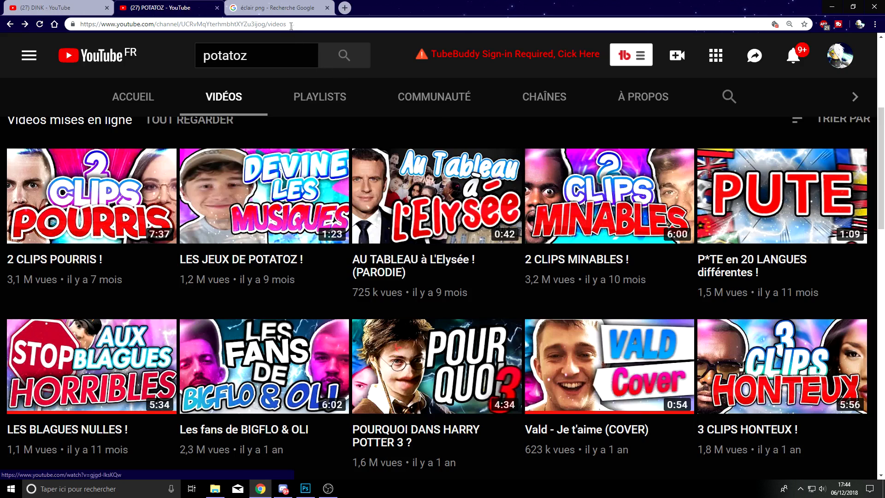
Step: Replace the image search with "lense flare png" and compare the results with the channel's thumbnails
{"action": "left_click", "coordinate": [282, 7]}
{"action": "scroll", "coordinate": [273, 161], "scroll_direction": "up", "scroll_amount": 8}
{"action": "double_click", "coordinate": [95, 53]}
{"action": "type", "text": "lense"}
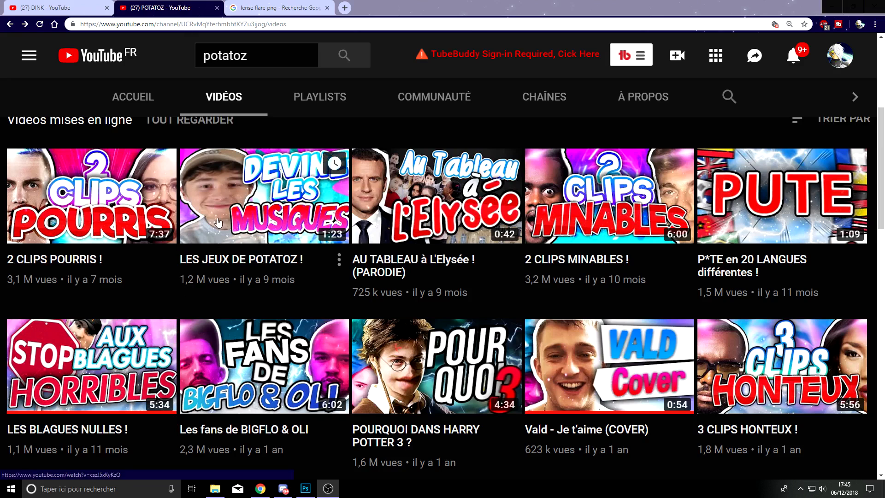
{"action": "left_click", "coordinate": [244, 8]}
{"action": "scroll", "coordinate": [209, 136], "scroll_direction": "up", "scroll_amount": 4}
{"action": "scroll", "coordinate": [209, 136], "scroll_direction": "up", "scroll_amount": 2}
Step: Change the image search to "particules png" and look through the particle images
{"action": "left_click_drag", "start_coordinate": [122, 53], "coordinate": [7, 45]}
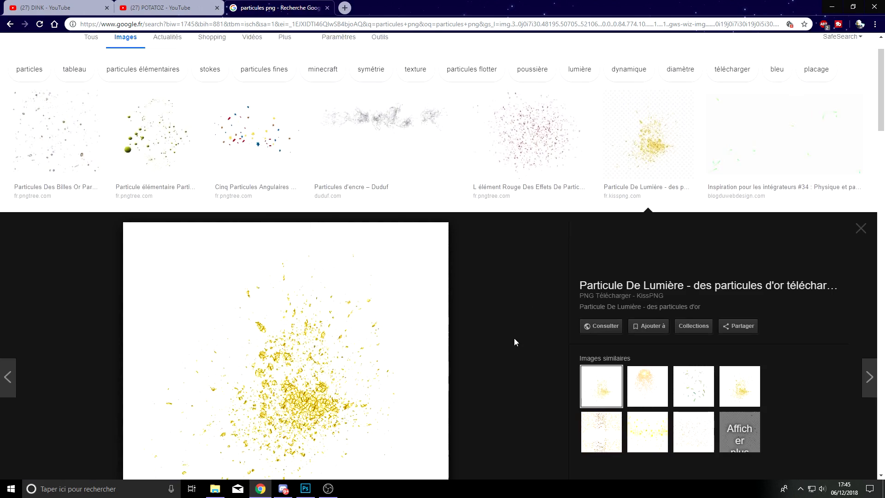
{"action": "scroll", "coordinate": [513, 338], "scroll_direction": "down", "scroll_amount": 4}
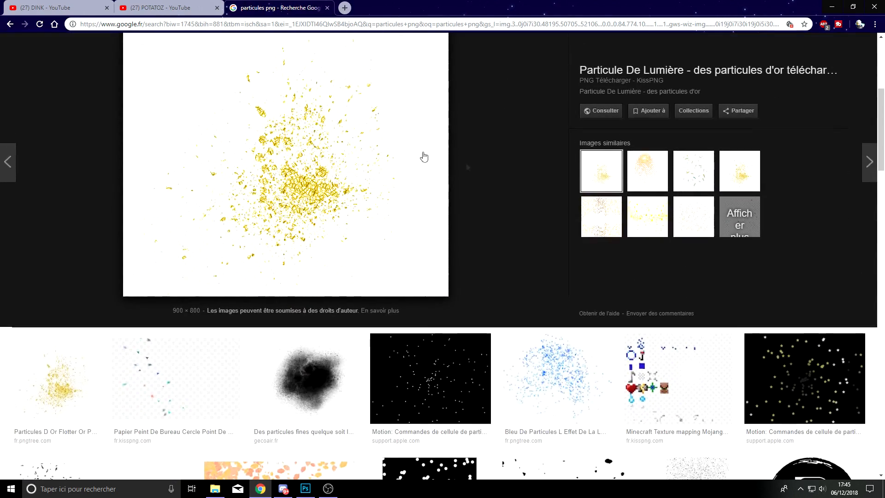
{"action": "scroll", "coordinate": [507, 255], "scroll_direction": "down", "scroll_amount": 5}
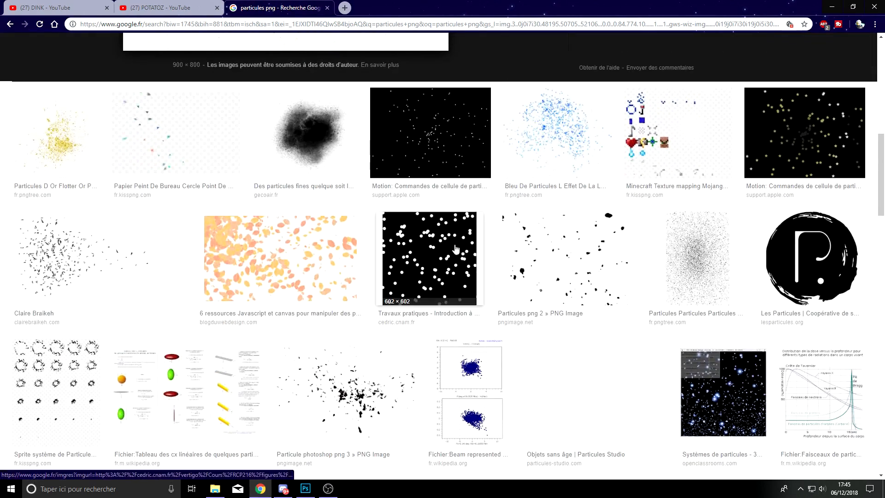
Step: Return to the POTATOZ channel's video list and examine the thumbnail backgrounds and effects again
{"action": "left_click", "coordinate": [161, 7]}
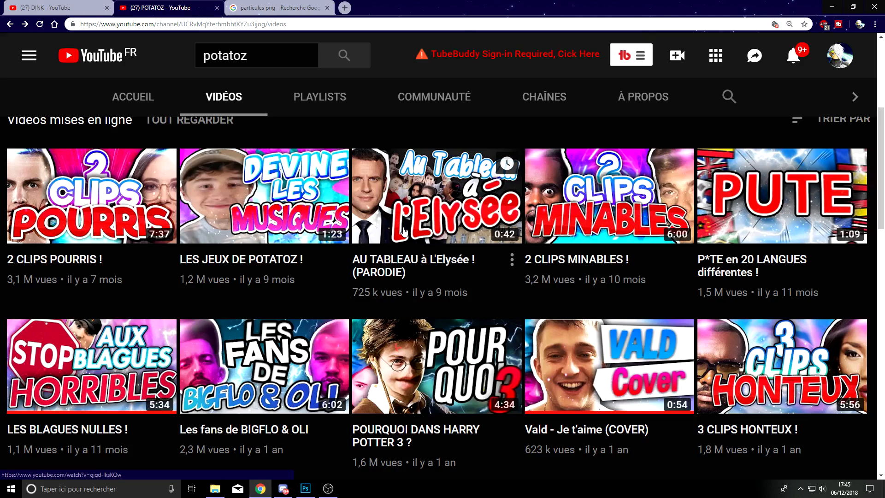
{"action": "scroll", "coordinate": [360, 221], "scroll_direction": "down", "scroll_amount": 3}
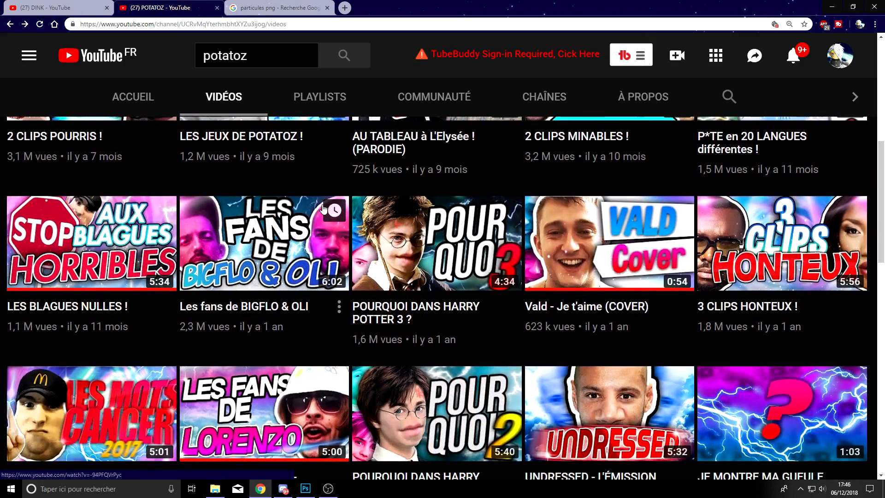
{"action": "scroll", "coordinate": [331, 216], "scroll_direction": "down", "scroll_amount": 2}
{"action": "scroll", "coordinate": [338, 223], "scroll_direction": "up", "scroll_amount": 3}
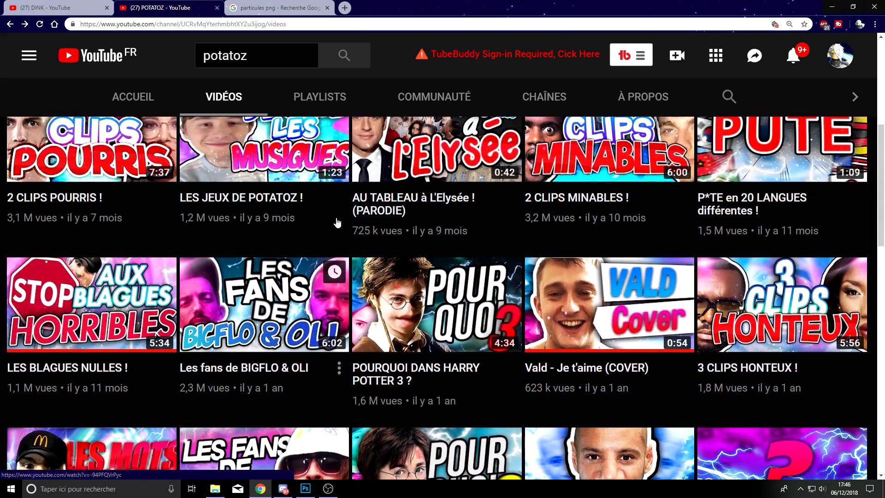
{"action": "scroll", "coordinate": [511, 290], "scroll_direction": "up", "scroll_amount": 1}
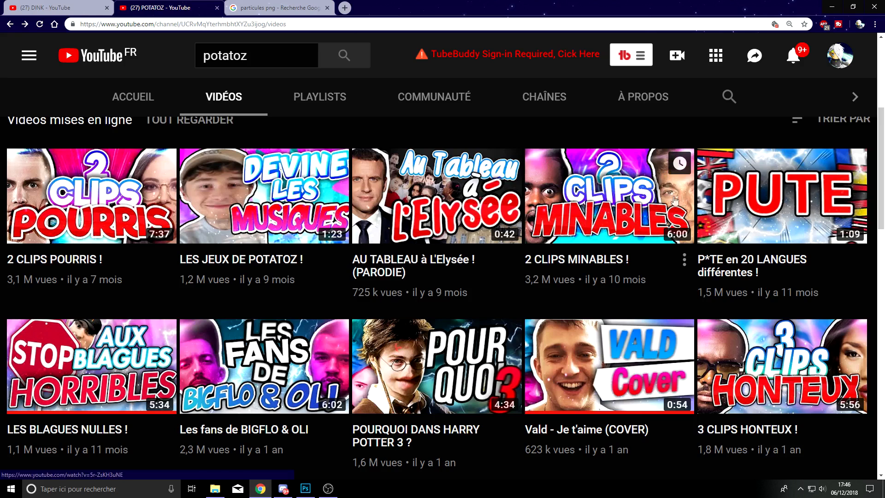
{"action": "scroll", "coordinate": [512, 258], "scroll_direction": "down", "scroll_amount": 6}
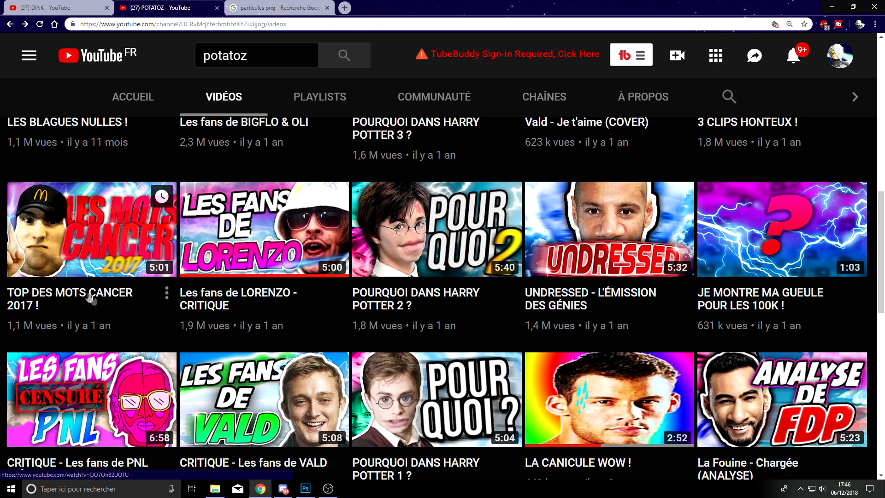
Step: Look through the Google Images results for "nuage 1920 1080", including the Skyedge cloud wallpaper preview
{"action": "key", "text": "ctrl+Tab"}
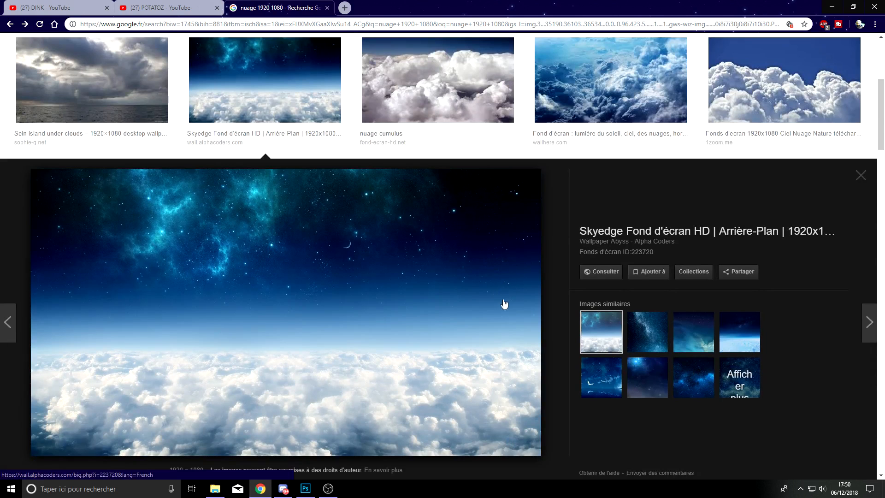
{"action": "scroll", "coordinate": [231, 410], "scroll_direction": "down", "scroll_amount": 1}
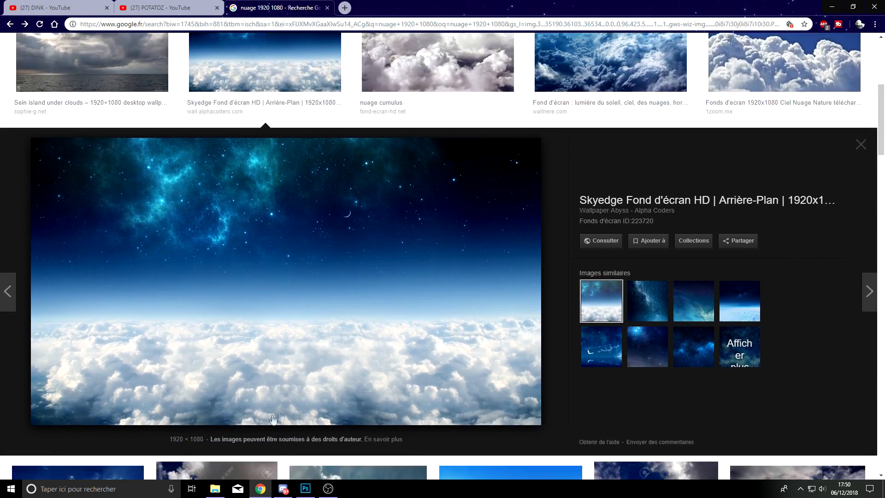
{"action": "scroll", "coordinate": [352, 355], "scroll_direction": "up", "scroll_amount": 6}
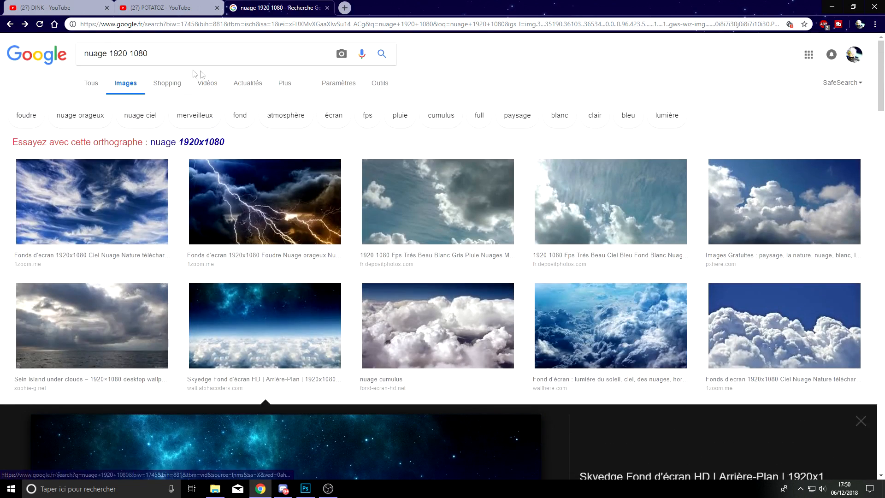
{"action": "scroll", "coordinate": [419, 348], "scroll_direction": "down", "scroll_amount": 6}
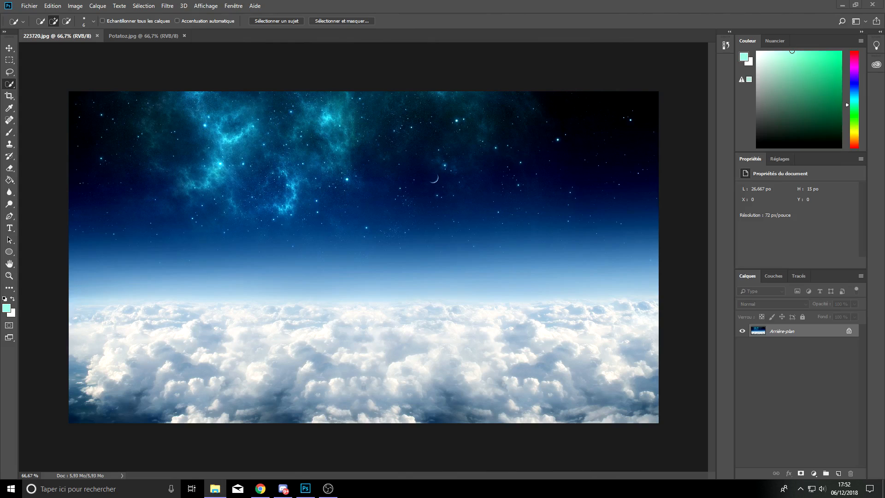
Step: Bring up the Potatoz folder of Pack GFX in File Explorer to review its images, then return to Photoshop
{"action": "left_click_drag", "start_coordinate": [0, 132], "coordinate": [499, 113]}
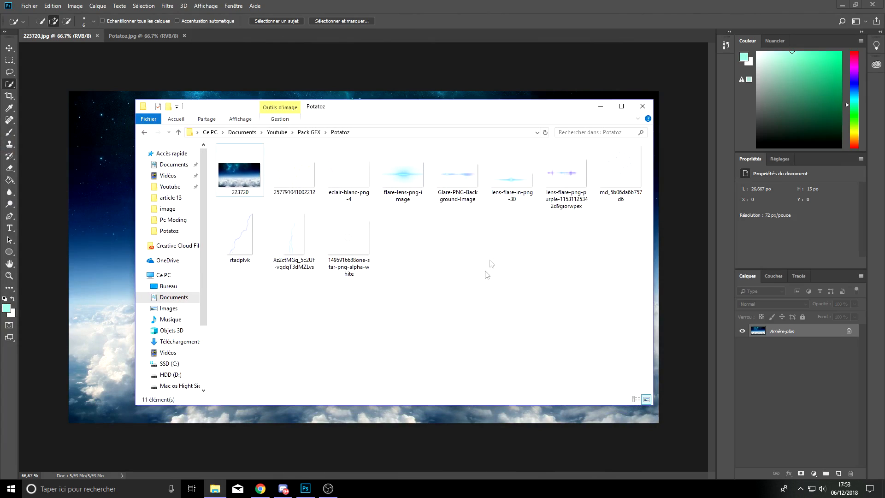
{"action": "left_click", "coordinate": [427, 74]}
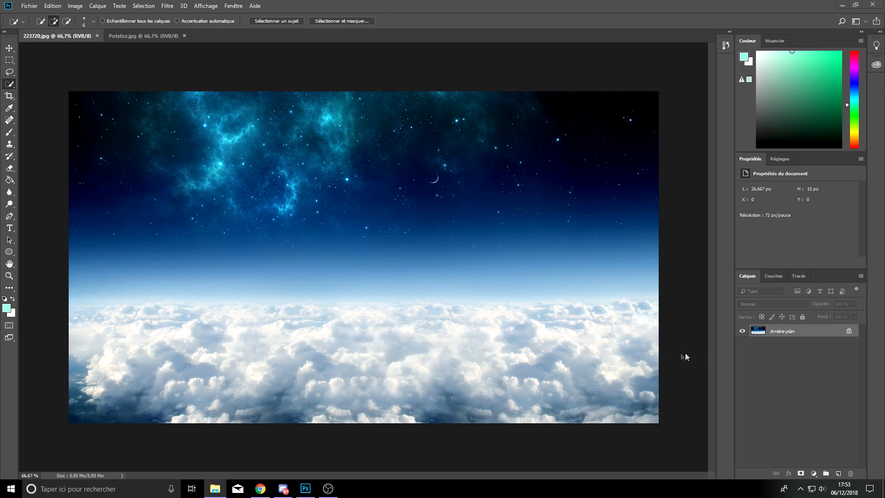
Step: Unlock the background layer of 223720.jpg and duplicate the resulting layer within the same document
{"action": "left_click", "coordinate": [789, 357]}
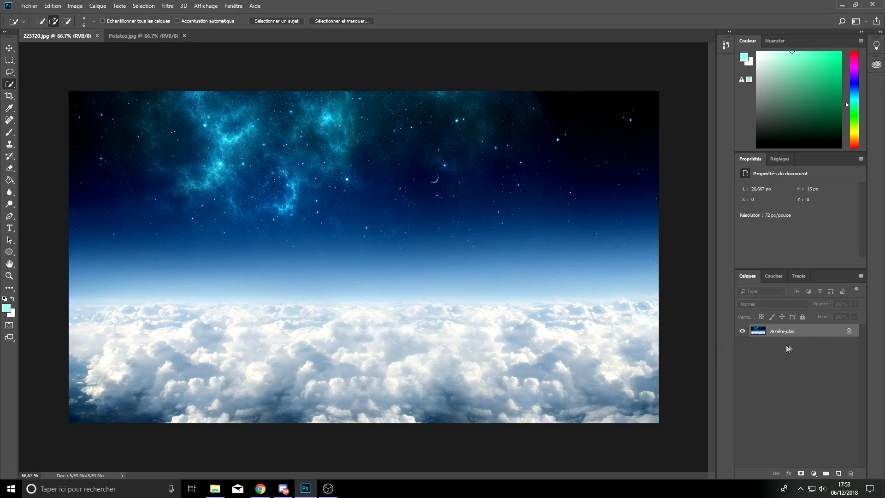
{"action": "left_click", "coordinate": [848, 331]}
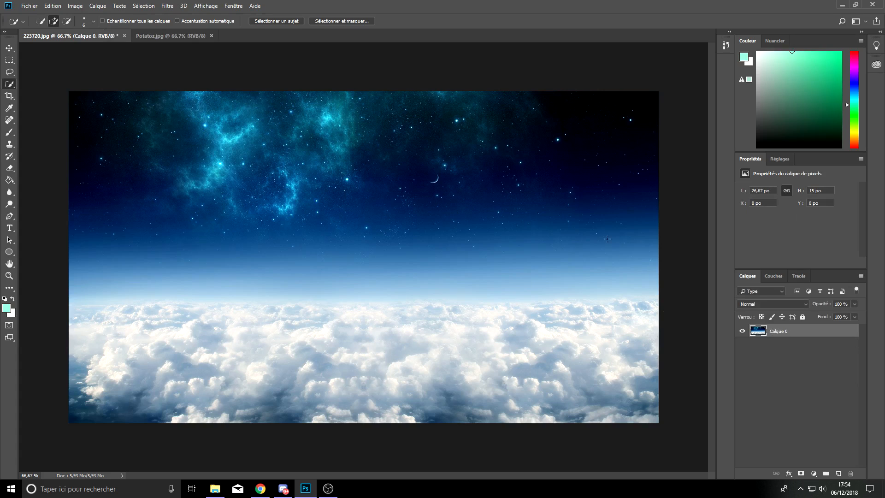
{"action": "right_click", "coordinate": [776, 332]}
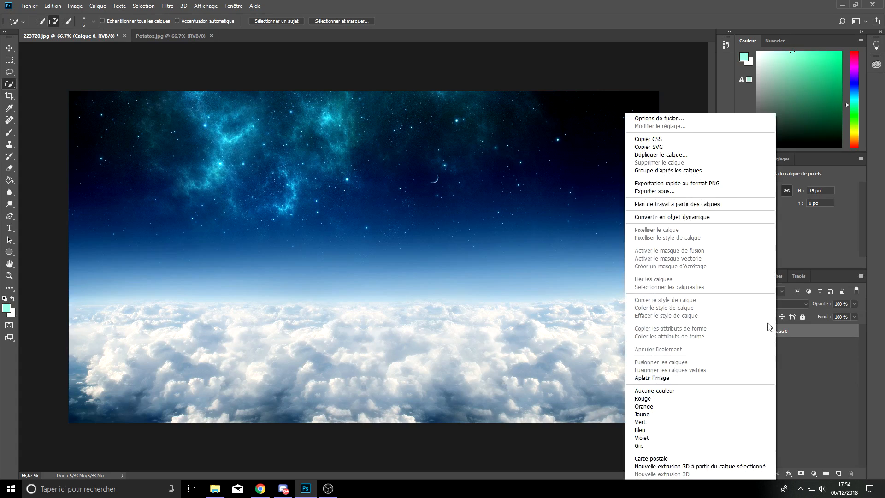
{"action": "left_click", "coordinate": [675, 160]}
{"action": "left_click", "coordinate": [526, 138]}
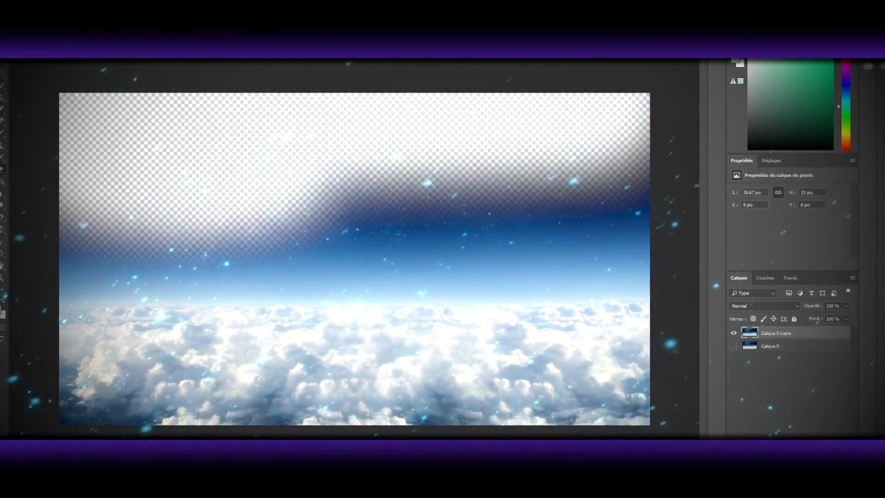
Step: Erase the sky from Calque 0 copie, duplicate the remaining clouds, and turn the duplicate upside down across the upper part of the canvas
{"action": "mouse_move", "coordinate": [244, 210]}
{"action": "left_mouse_down"}
{"action": "mouse_move", "coordinate": [341, 235]}
{"action": "mouse_move", "coordinate": [461, 246]}
{"action": "mouse_move", "coordinate": [89, 247]}
{"action": "mouse_move", "coordinate": [625, 240]}
{"action": "left_mouse_up"}
{"action": "key", "text": "ctrl+j"}
{"action": "left_click", "coordinate": [10, 64]}
{"action": "right_click", "coordinate": [276, 200]}
{"action": "left_click", "coordinate": [328, 281]}
{"action": "left_click_drag", "start_coordinate": [694, 340], "coordinate": [35, 177]}
{"action": "key", "text": "Return"}
Step: Show the original Calque 0, shift it down between the two cloud bands, and hide it again
{"action": "left_click", "coordinate": [736, 356]}
{"action": "left_click", "coordinate": [779, 356]}
{"action": "left_click_drag", "start_coordinate": [357, 250], "coordinate": [375, 306]}
{"action": "left_click_drag", "start_coordinate": [381, 327], "coordinate": [381, 301]}
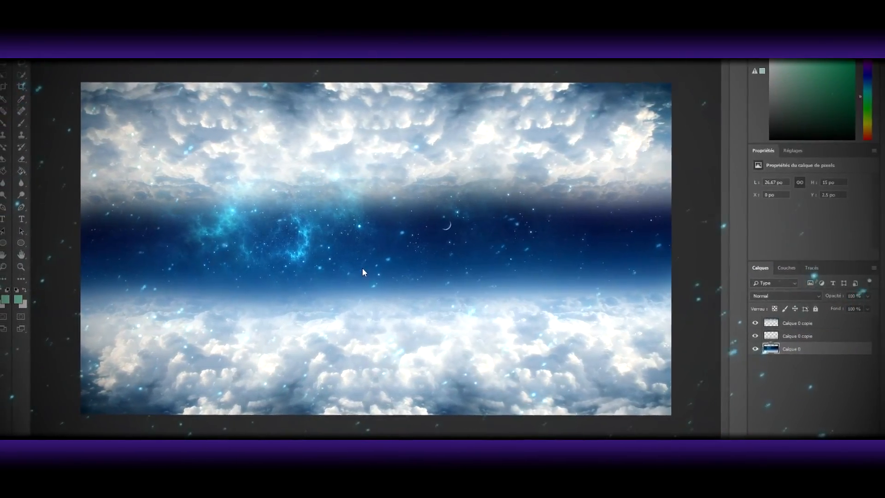
{"action": "left_click", "coordinate": [751, 345]}
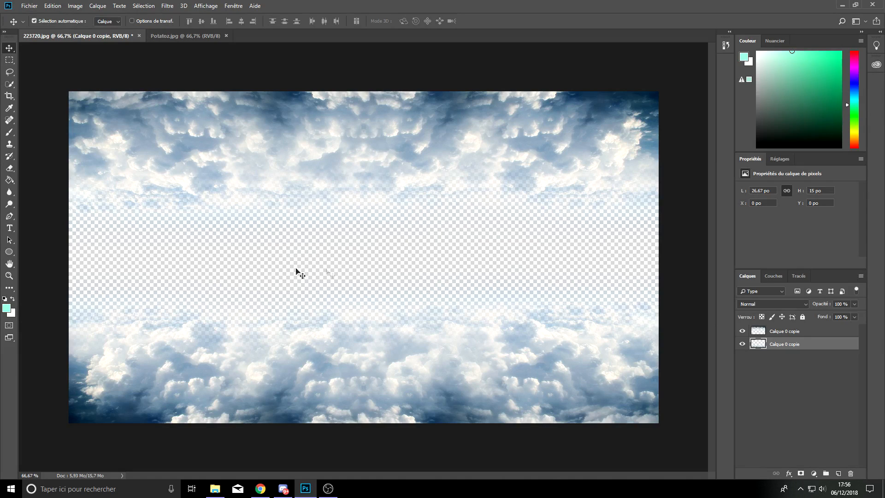
Step: Add a mint-green filled layer beneath both cloud layers and give it an angled cyan-to-magenta gradient overlay (Incrustation en dégradé)
{"action": "left_click", "coordinate": [840, 475]}
{"action": "left_click_drag", "start_coordinate": [780, 349], "coordinate": [778, 361]}
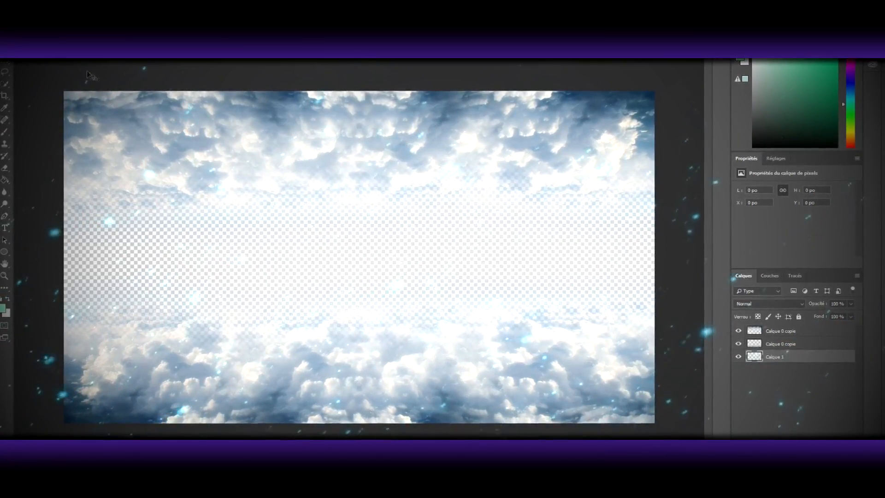
{"action": "left_click", "coordinate": [320, 267]}
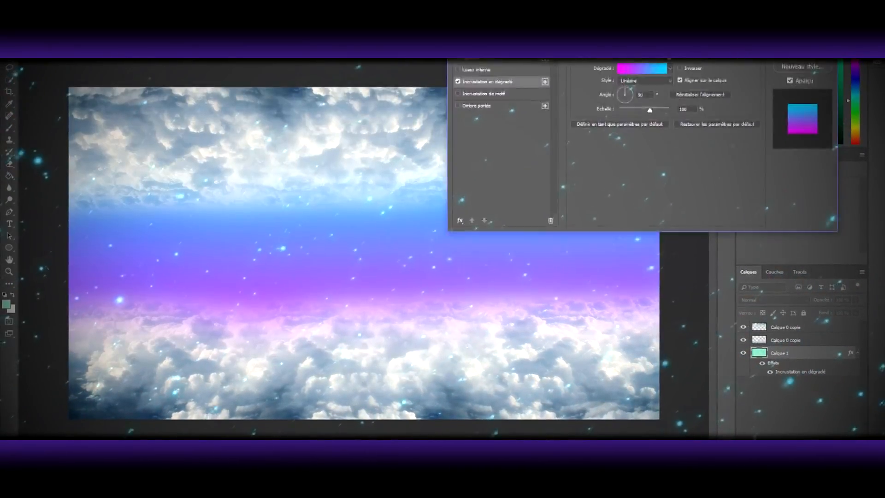
{"action": "left_click", "coordinate": [620, 78]}
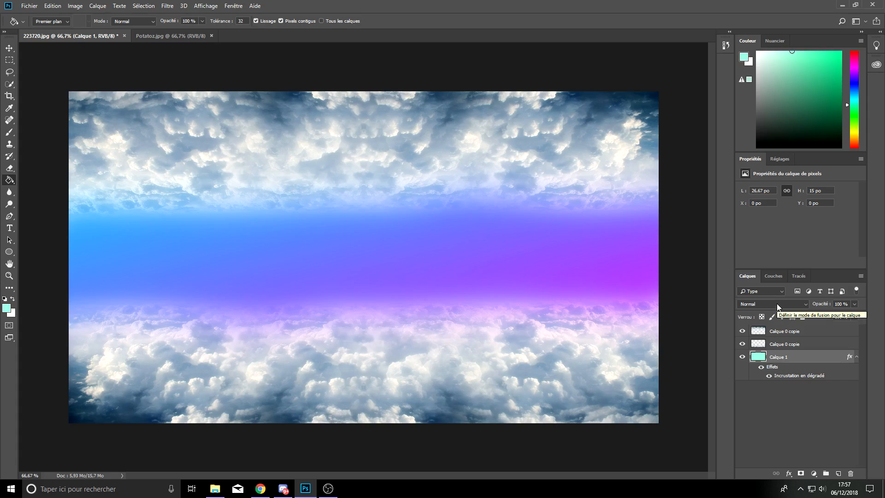
Step: Set the blend mode of the uppermost Calque 0 copie cloud layer to Incrustation
{"action": "left_click", "coordinate": [777, 304]}
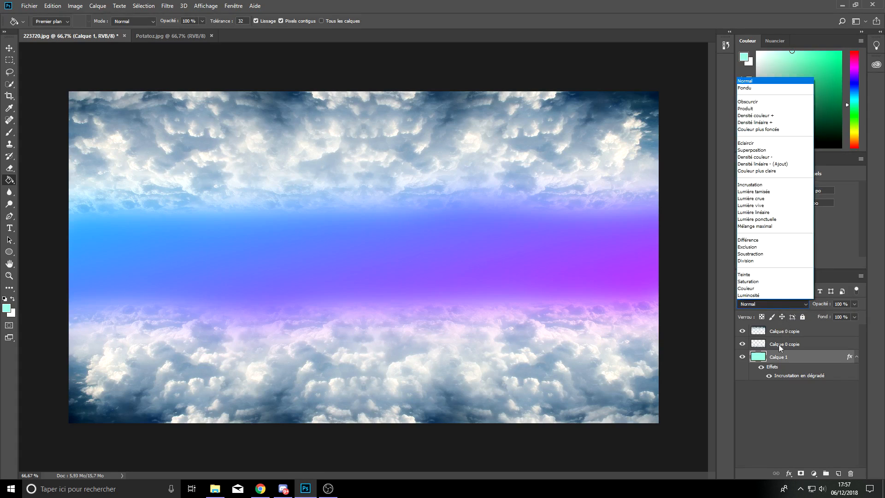
{"action": "left_click", "coordinate": [778, 346]}
{"action": "left_click", "coordinate": [780, 332]}
{"action": "left_click", "coordinate": [775, 304]}
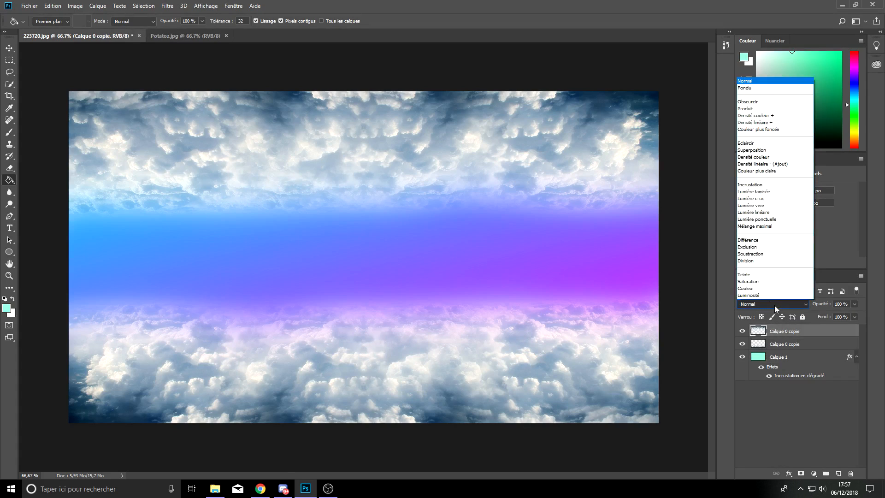
{"action": "left_click", "coordinate": [761, 185]}
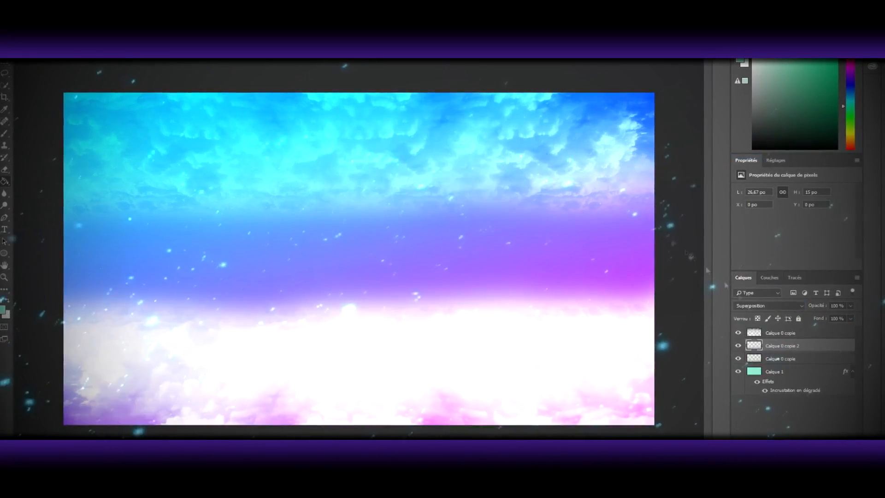
Step: Place a rotated Calque 0 copie 2, enlarged to 57.08 by 40.68 po, between the cloud bands and Calque 1 in Superposition mode
{"action": "key", "text": "v"}
{"action": "left_click_drag", "start_coordinate": [415, 361], "coordinate": [412, 273]}
{"action": "right_click", "coordinate": [332, 307]}
{"action": "left_click", "coordinate": [367, 370]}
{"action": "left_click_drag", "start_coordinate": [367, 370], "coordinate": [415, 362]}
{"action": "left_click_drag", "start_coordinate": [34, 87], "coordinate": [0, 69]}
{"action": "left_click_drag", "start_coordinate": [274, 267], "coordinate": [349, 325]}
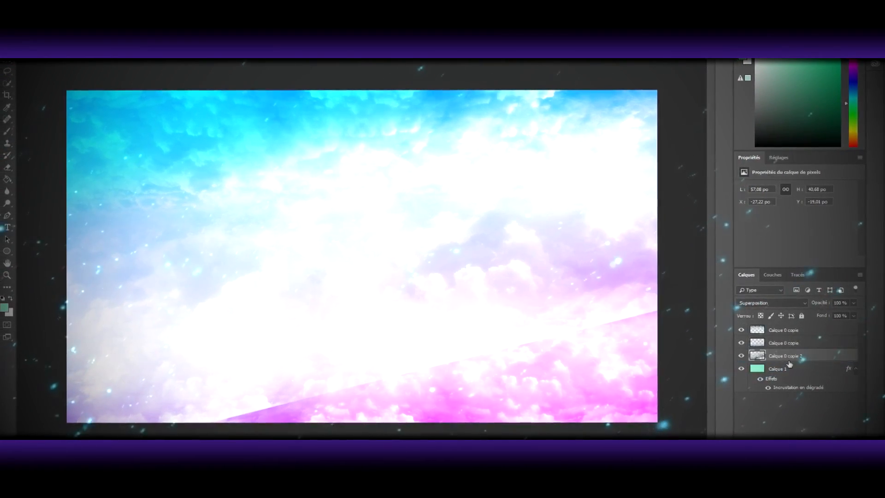
Step: Erase the hard diagonal edge of Calque 0 copie 2 over the lower clouds, reduce the layer's opacity and change its blend mode
{"action": "left_click", "coordinate": [9, 166]}
{"action": "left_click_drag", "start_coordinate": [645, 318], "coordinate": [244, 414]}
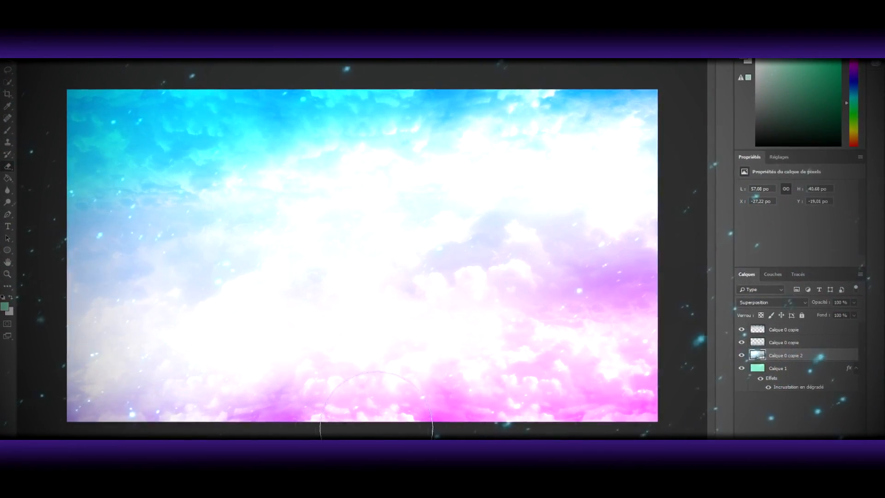
{"action": "left_click", "coordinate": [854, 302]}
{"action": "left_click_drag", "start_coordinate": [856, 315], "coordinate": [829, 316]}
{"action": "left_click", "coordinate": [776, 291]}
{"action": "left_click", "coordinate": [766, 174]}
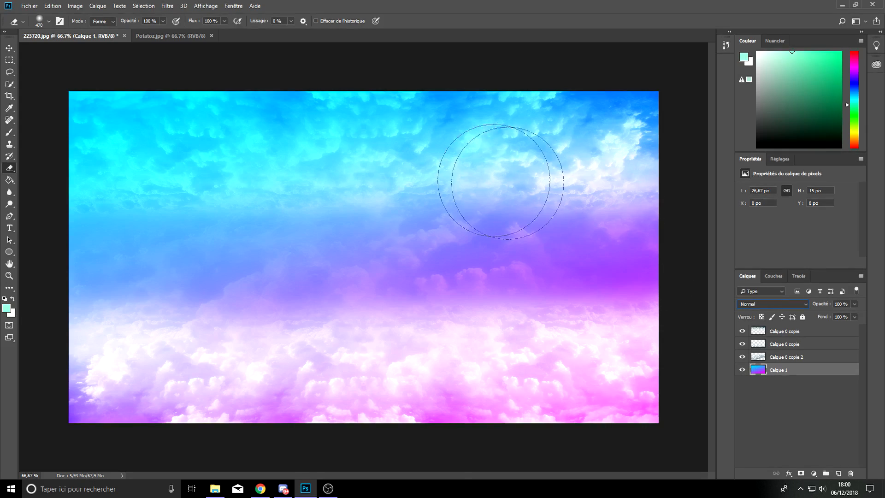
Step: Cut the person out of the room background in Potatoz.jpg with Quick Selection and bring the cutout into 223720.jpg
{"action": "left_click", "coordinate": [178, 39]}
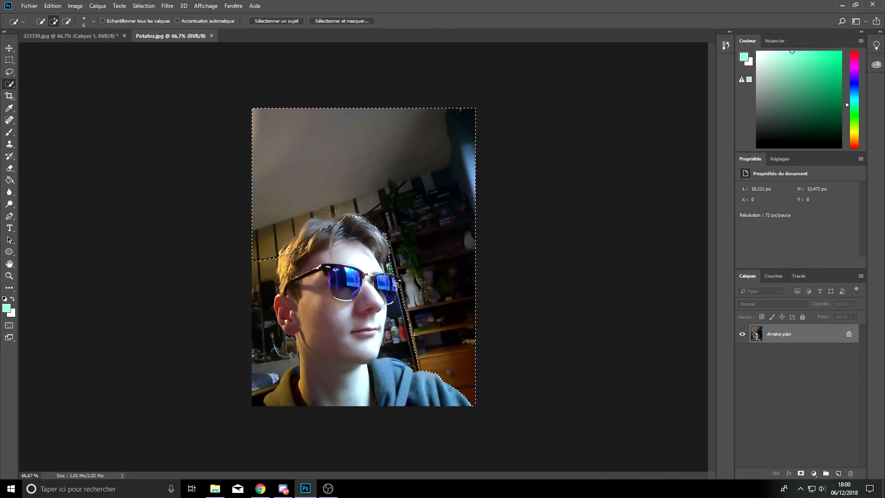
{"action": "mouse_move", "coordinate": [415, 335]}
{"action": "left_mouse_down"}
{"action": "mouse_move", "coordinate": [404, 355]}
{"action": "mouse_move", "coordinate": [385, 351]}
{"action": "left_mouse_up"}
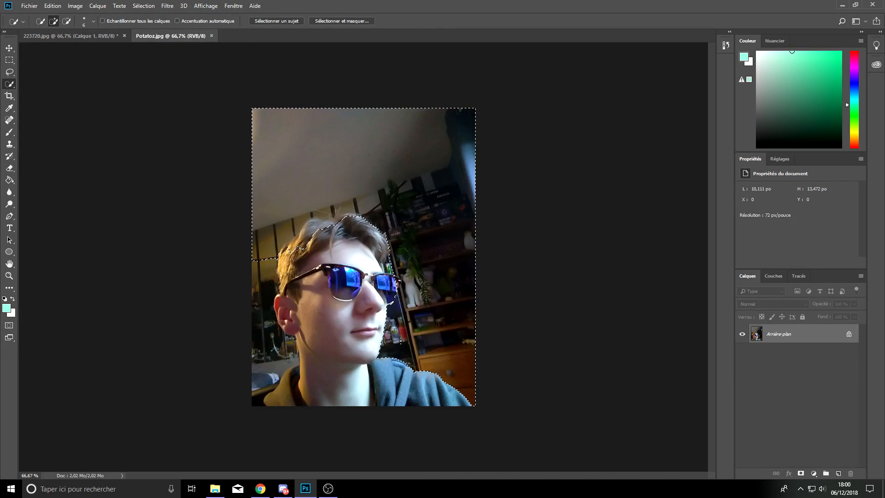
{"action": "right_click", "coordinate": [10, 83]}
{"action": "mouse_move", "coordinate": [258, 268]}
{"action": "left_mouse_down"}
{"action": "mouse_move", "coordinate": [265, 323]}
{"action": "mouse_move", "coordinate": [256, 371]}
{"action": "left_mouse_up"}
{"action": "scroll", "coordinate": [272, 373], "scroll_direction": "up", "scroll_amount": 3}
{"action": "mouse_move", "coordinate": [232, 251]}
{"action": "left_mouse_down"}
{"action": "mouse_move", "coordinate": [267, 380]}
{"action": "mouse_move", "coordinate": [275, 369]}
{"action": "mouse_move", "coordinate": [275, 378]}
{"action": "left_mouse_up"}
{"action": "key", "text": "alt"}
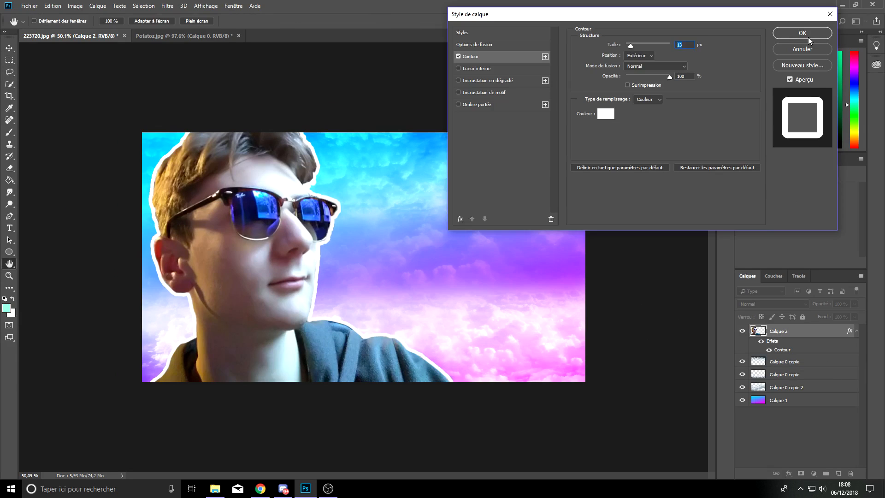
Step: Give Calque 2 a white outline (Contour) and erase the stray bump in it above the shoulder
{"action": "left_click", "coordinate": [807, 35]}
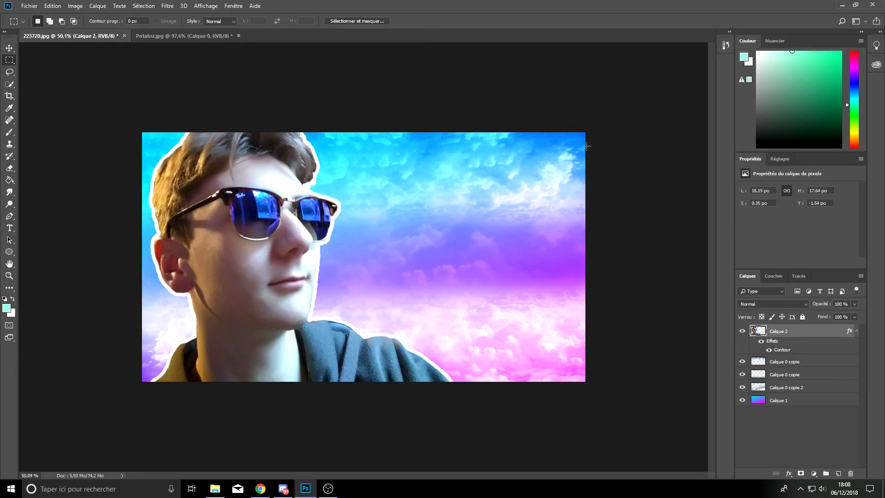
{"action": "scroll", "coordinate": [345, 335], "scroll_direction": "up", "scroll_amount": 18}
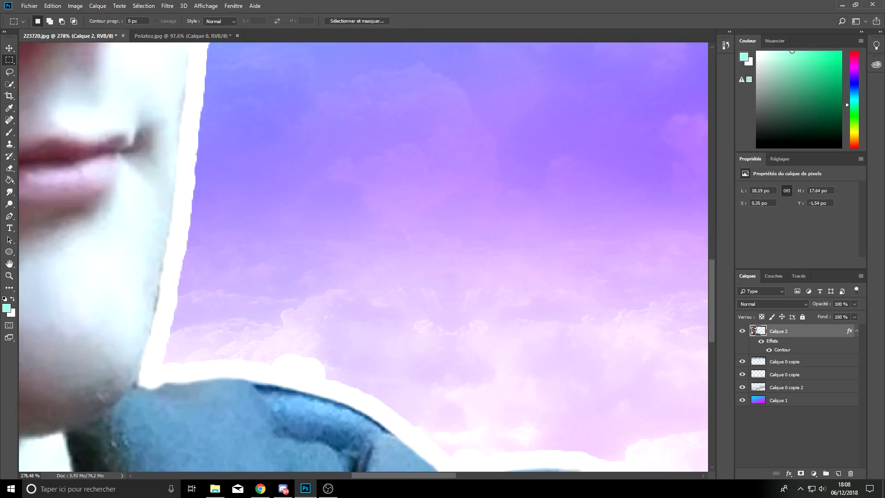
{"action": "left_click", "coordinate": [10, 168]}
{"action": "scroll", "coordinate": [304, 318], "scroll_direction": "down", "scroll_amount": 2}
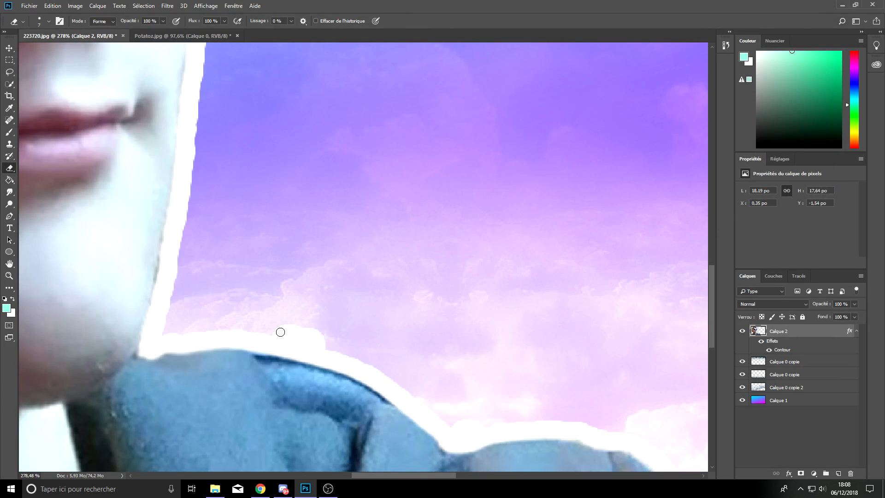
{"action": "mouse_move", "coordinate": [281, 332]}
{"action": "left_mouse_down"}
{"action": "mouse_move", "coordinate": [316, 348]}
{"action": "mouse_move", "coordinate": [279, 340]}
{"action": "mouse_move", "coordinate": [324, 353]}
{"action": "mouse_move", "coordinate": [272, 337]}
{"action": "left_mouse_up"}
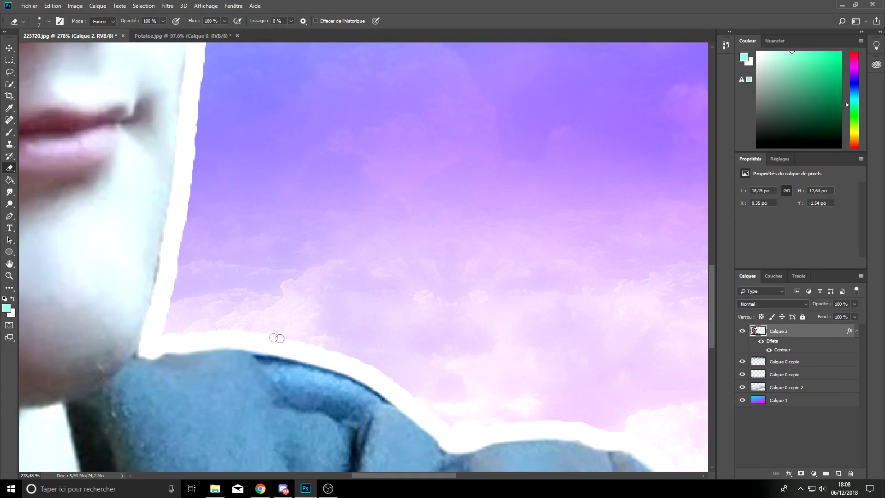
{"action": "scroll", "coordinate": [221, 179], "scroll_direction": "up", "scroll_amount": 10}
{"action": "scroll", "coordinate": [228, 171], "scroll_direction": "down", "scroll_amount": 8}
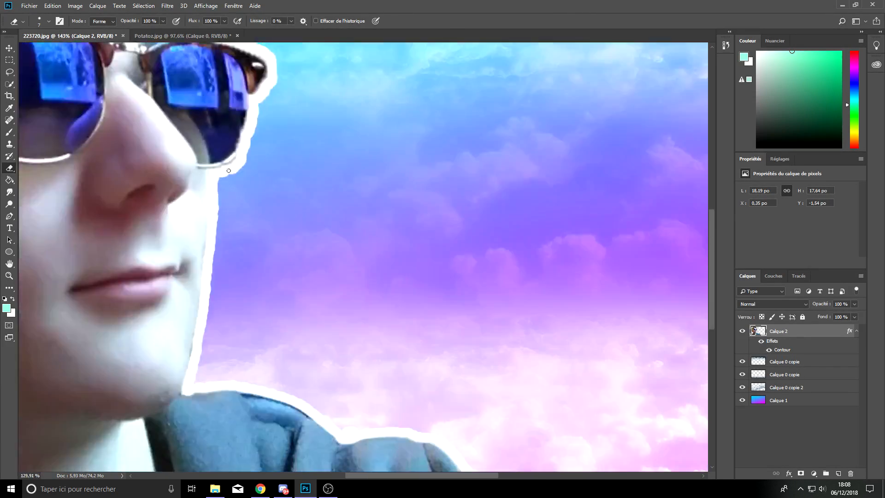
{"action": "scroll", "coordinate": [228, 171], "scroll_direction": "down", "scroll_amount": 6}
Step: Raise the contrast of Calque 2 to 27 with a Luminosité/Contraste adjustment
{"action": "left_click", "coordinate": [75, 6]}
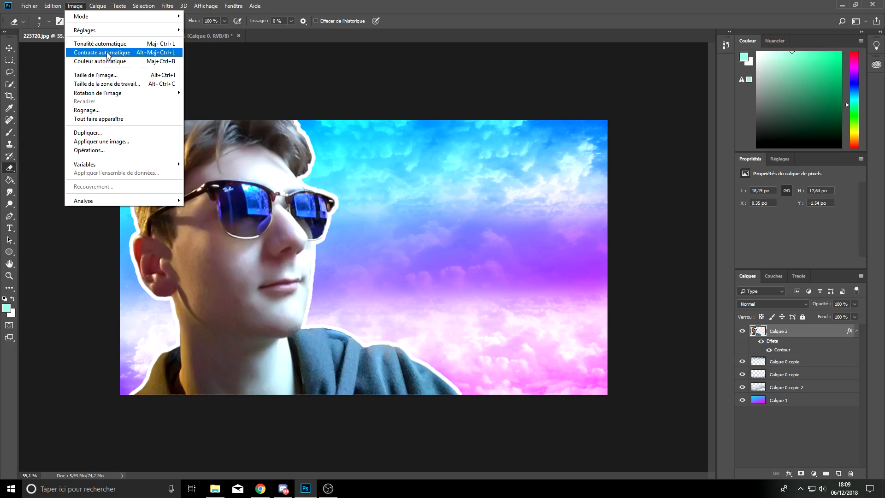
{"action": "mouse_move", "coordinate": [174, 30]}
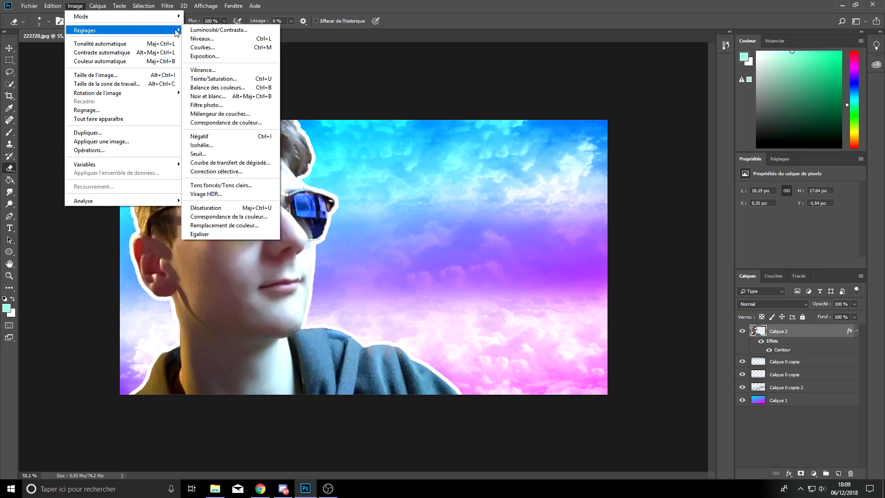
{"action": "left_click", "coordinate": [217, 30]}
{"action": "left_click_drag", "start_coordinate": [565, 115], "coordinate": [579, 118]}
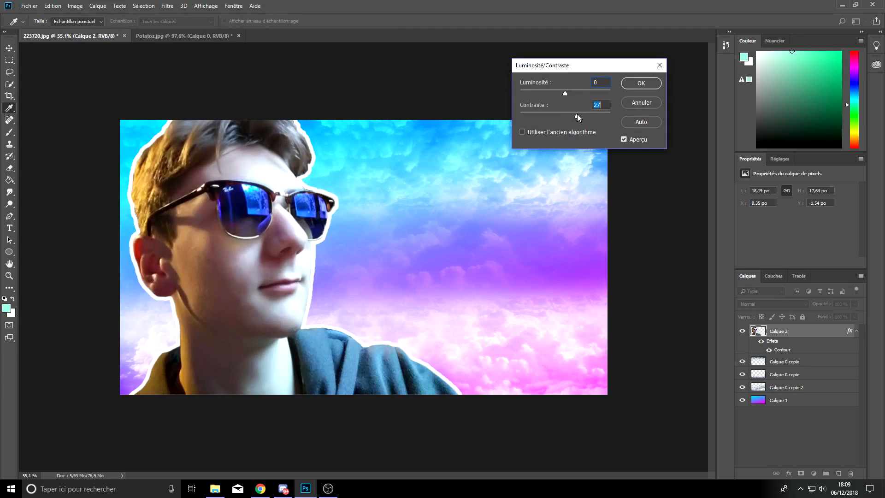
{"action": "key", "text": "Return"}
{"action": "key", "text": "e"}
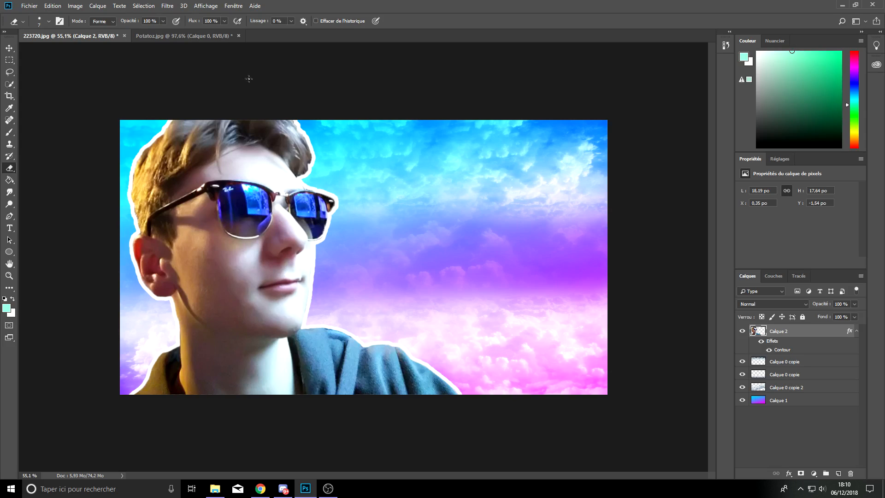
Step: Shift the hue of the yellows (Jaunes) in Calque 2 to -152 with a Teinte/Saturation adjustment
{"action": "left_click", "coordinate": [75, 6]}
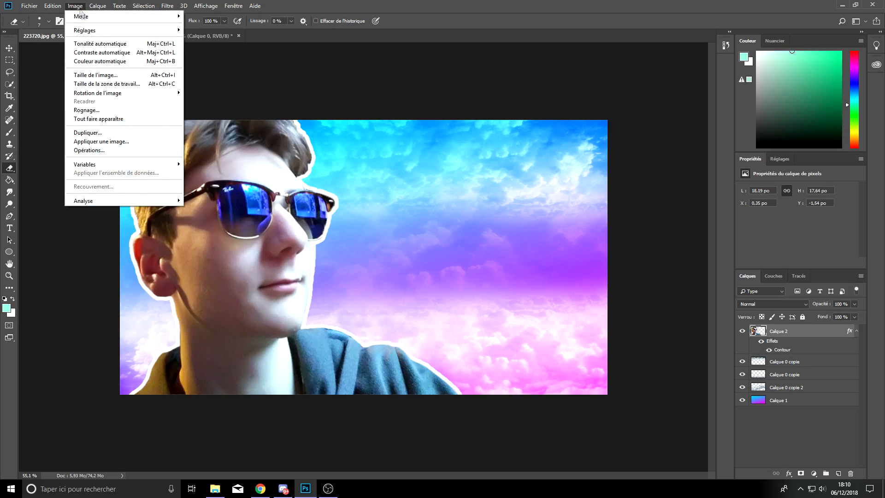
{"action": "mouse_move", "coordinate": [99, 31]}
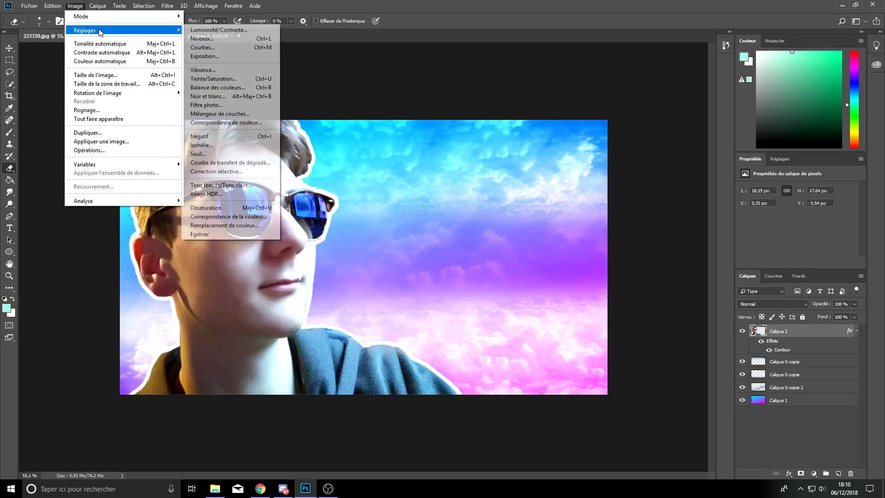
{"action": "left_click", "coordinate": [234, 80]}
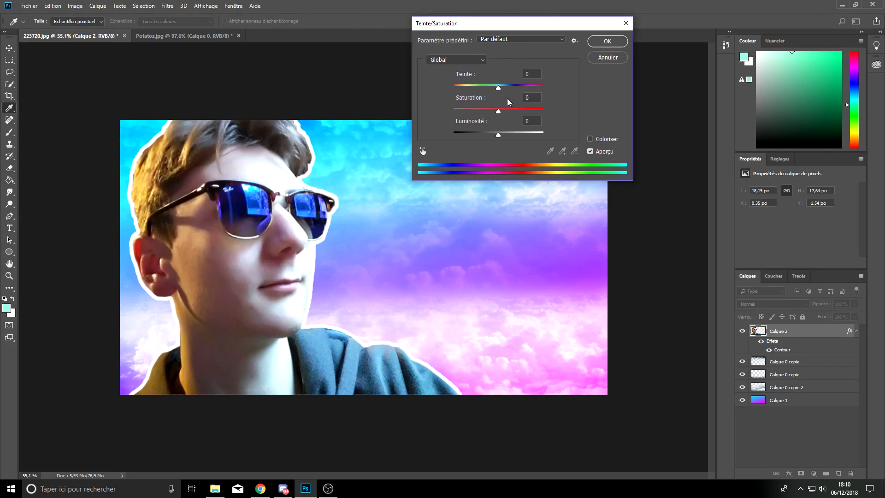
{"action": "mouse_move", "coordinate": [499, 85]}
{"action": "left_mouse_down"}
{"action": "mouse_move", "coordinate": [483, 84]}
{"action": "mouse_move", "coordinate": [498, 91]}
{"action": "left_mouse_up"}
{"action": "left_click", "coordinate": [477, 61]}
{"action": "left_click", "coordinate": [474, 60]}
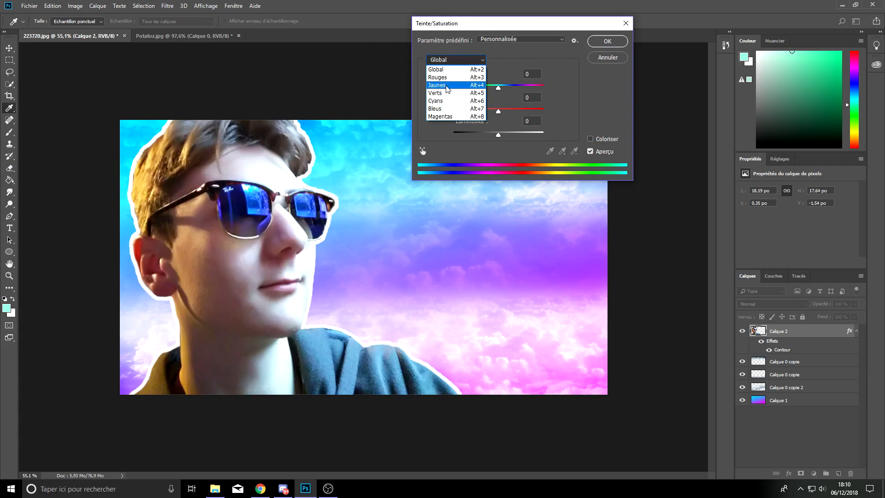
{"action": "left_click", "coordinate": [446, 87]}
{"action": "left_click_drag", "start_coordinate": [497, 87], "coordinate": [458, 86]}
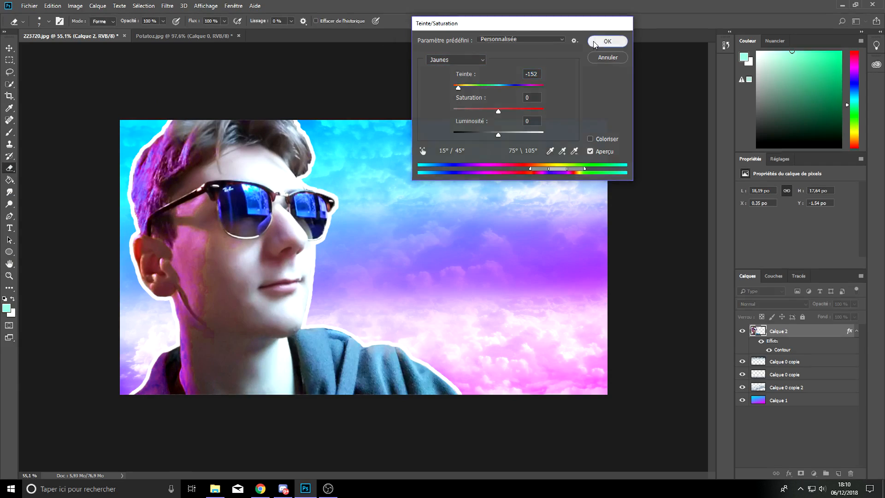
{"action": "left_click", "coordinate": [595, 43]}
{"action": "scroll", "coordinate": [246, 281], "scroll_direction": "up", "scroll_amount": 5}
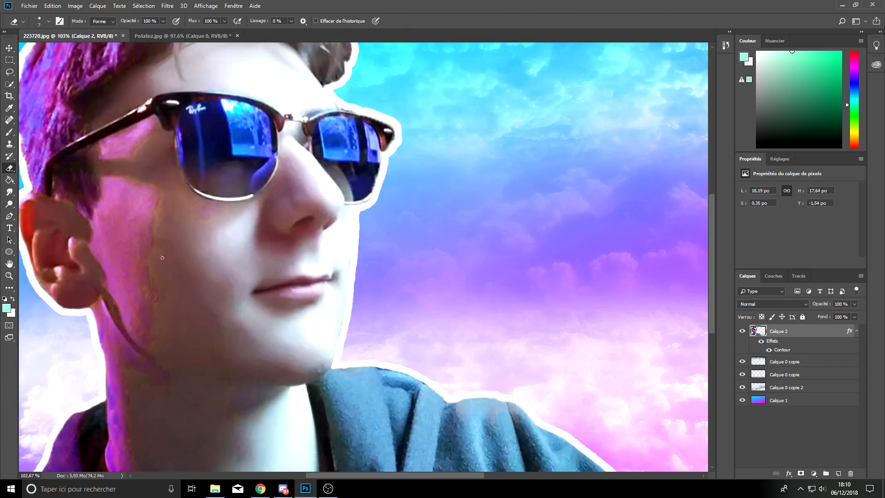
{"action": "scroll", "coordinate": [149, 253], "scroll_direction": "down", "scroll_amount": 3}
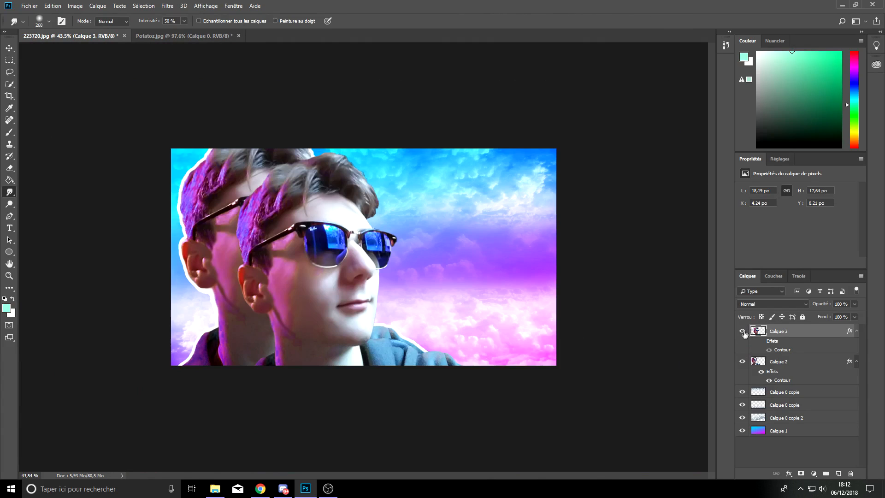
Step: Hide Calque 3, rasterize the layer style of Calque 2, and add a black drop shadow (Ombre portée) to Calque 2
{"action": "left_click", "coordinate": [742, 331]}
{"action": "right_click", "coordinate": [773, 363]}
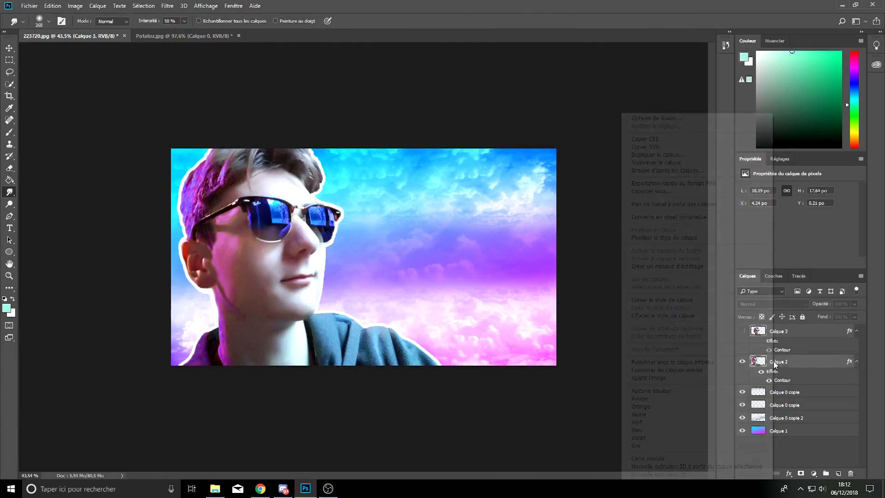
{"action": "left_click", "coordinate": [662, 237]}
{"action": "left_click", "coordinate": [482, 105]}
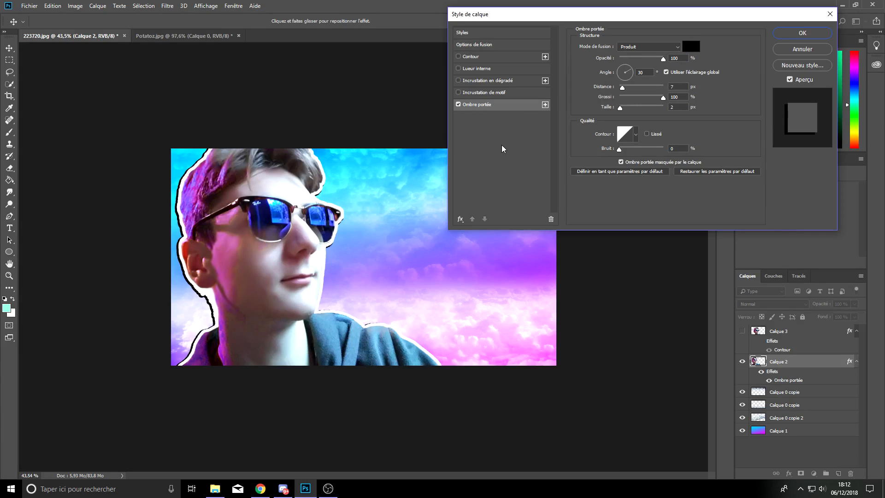
{"action": "key", "text": "Return"}
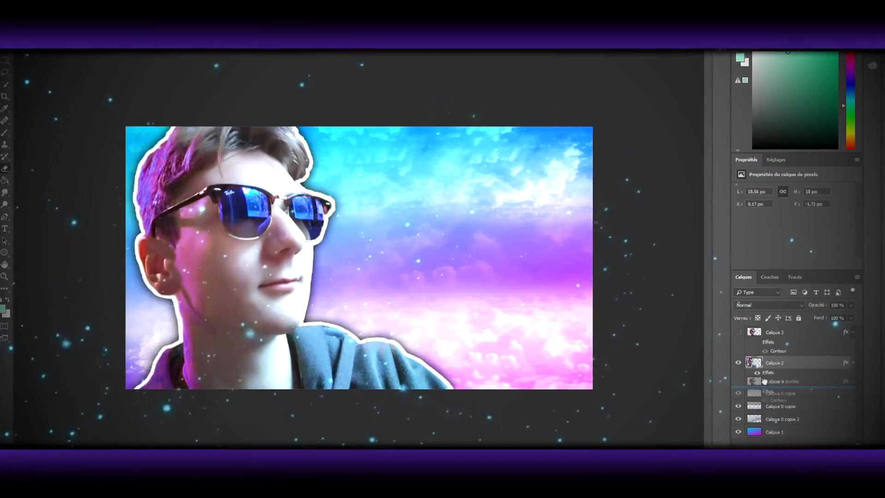
Step: Set Calque 3 beneath Calque 2 to Incrustation mode and move it toward the left side of the canvas
{"action": "left_click", "coordinate": [765, 307]}
{"action": "left_click", "coordinate": [756, 187]}
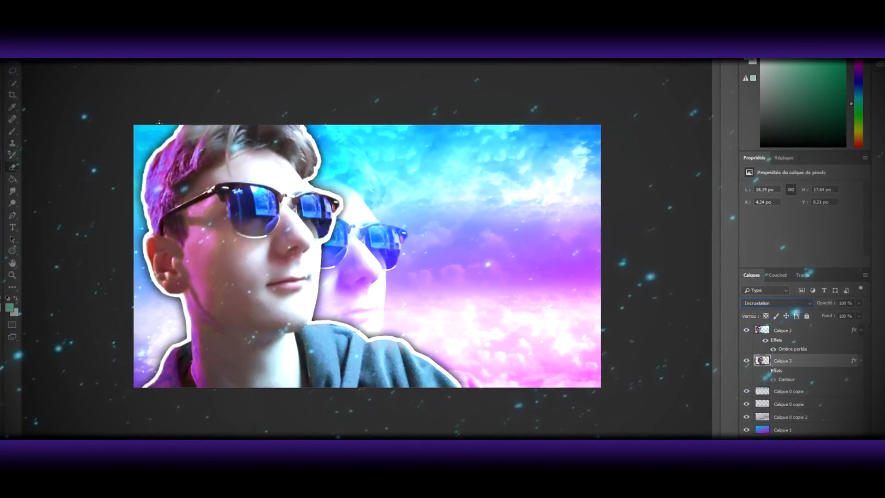
{"action": "key", "text": "v"}
{"action": "left_click_drag", "start_coordinate": [367, 254], "coordinate": [205, 276]}
Step: Set the blend mode of Calque 3 to Normal and its opacity to 54%
{"action": "left_click", "coordinate": [761, 304]}
{"action": "left_click", "coordinate": [760, 186]}
{"action": "left_click", "coordinate": [776, 313]}
{"action": "left_click", "coordinate": [761, 89]}
{"action": "left_click", "coordinate": [860, 313]}
{"action": "left_click_drag", "start_coordinate": [858, 323], "coordinate": [838, 327]}
Step: Scale down the Calque 3 portrait and position it in the canvas's lower-left corner, partly behind the main portrait
{"action": "left_click_drag", "start_coordinate": [204, 314], "coordinate": [201, 301]}
{"action": "key", "text": "ctrl+t"}
{"action": "left_click_drag", "start_coordinate": [408, 434], "coordinate": [340, 380]}
{"action": "left_click_drag", "start_coordinate": [268, 316], "coordinate": [249, 405]}
{"action": "left_click_drag", "start_coordinate": [322, 461], "coordinate": [258, 395]}
{"action": "left_click_drag", "start_coordinate": [209, 344], "coordinate": [228, 380]}
{"action": "left_click_drag", "start_coordinate": [330, 380], "coordinate": [304, 432]}
{"action": "left_click_drag", "start_coordinate": [202, 363], "coordinate": [203, 380]}
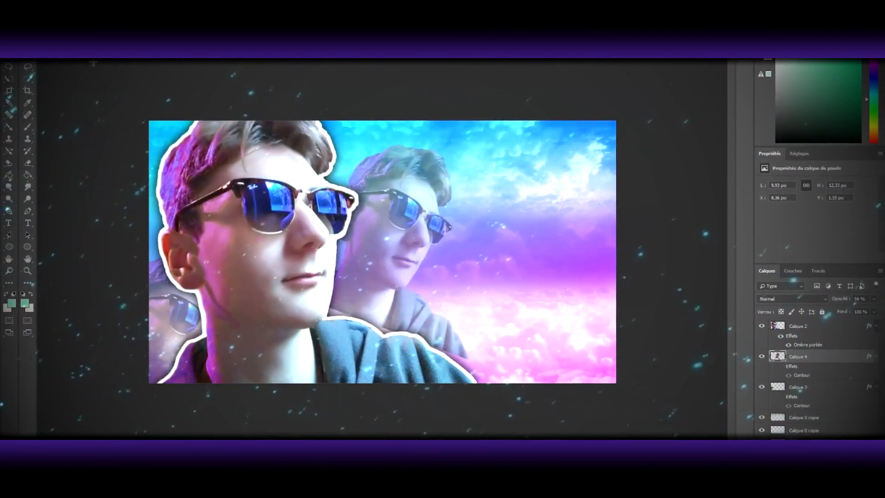
Step: Transform the faded portrait copies Calque 3 and Calque 4 and position them behind the main portrait along the canvas's left edge
{"action": "right_click", "coordinate": [381, 239]}
{"action": "left_click", "coordinate": [440, 315]}
{"action": "left_click_drag", "start_coordinate": [474, 364], "coordinate": [527, 271]}
{"action": "left_click_drag", "start_coordinate": [419, 299], "coordinate": [222, 298]}
{"action": "left_click_drag", "start_coordinate": [299, 318], "coordinate": [223, 378]}
{"action": "left_click_drag", "start_coordinate": [212, 277], "coordinate": [214, 252]}
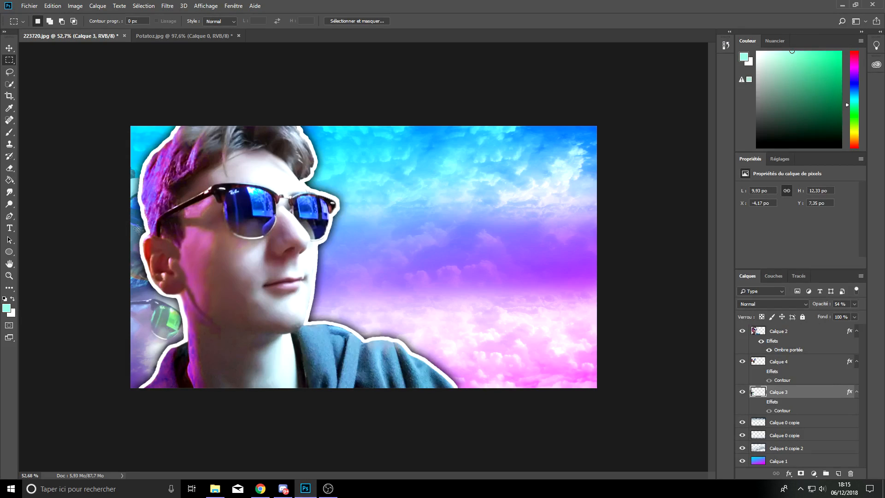
Step: Add the title text MINIA over the clouds at 225 pt in the Comix Loud font
{"action": "scroll", "coordinate": [333, 279], "scroll_direction": "down", "scroll_amount": 7}
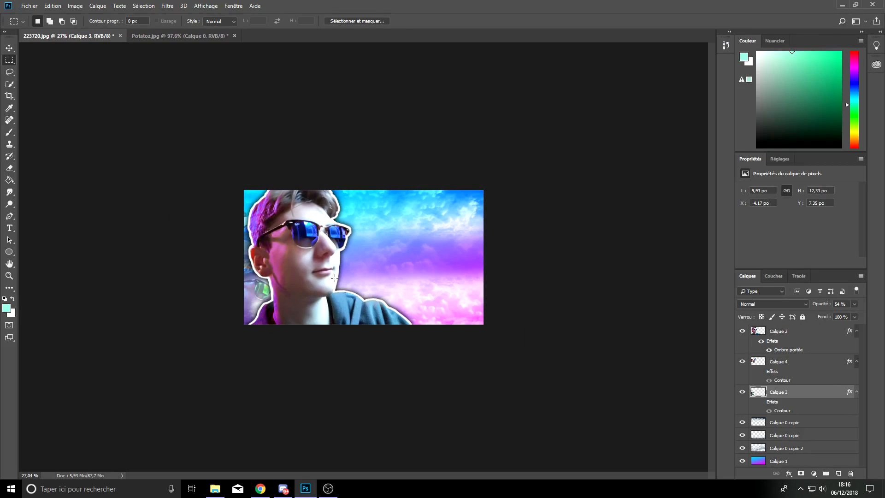
{"action": "scroll", "coordinate": [338, 273], "scroll_direction": "up", "scroll_amount": 4}
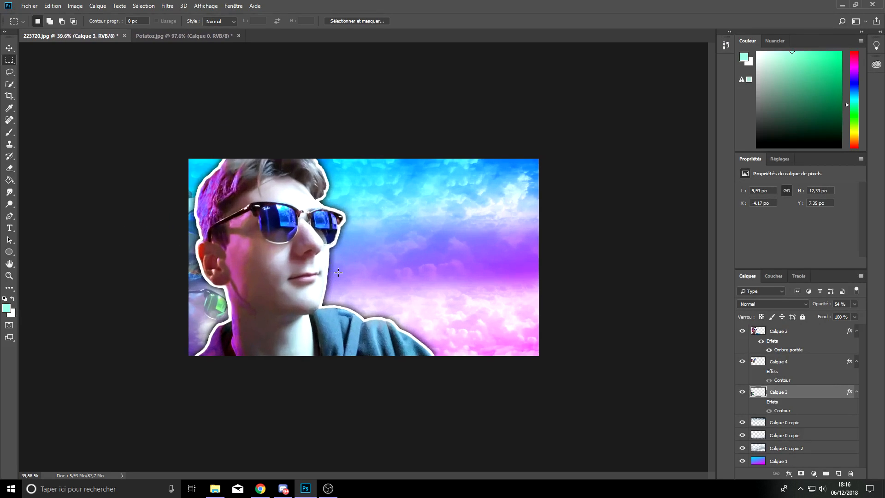
{"action": "left_click", "coordinate": [350, 338], "text": "ctrl"}
{"action": "key", "text": "t"}
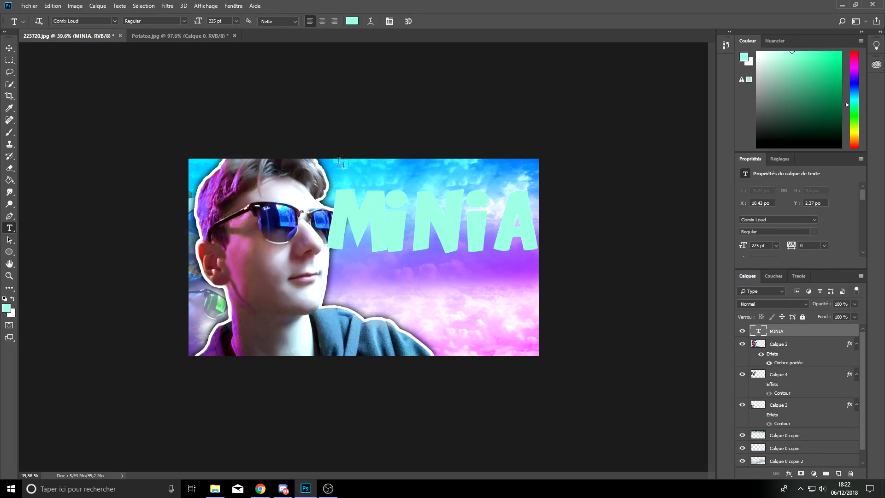
{"action": "left_click", "coordinate": [114, 20]}
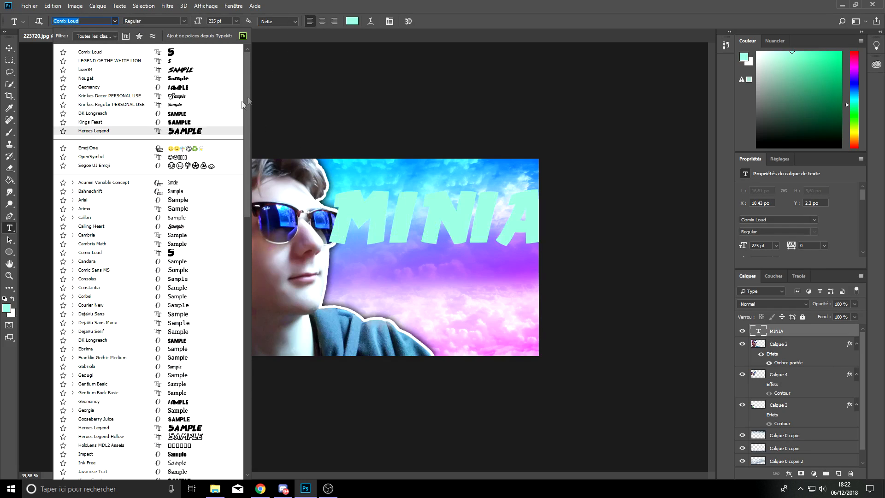
{"action": "left_click", "coordinate": [156, 252]}
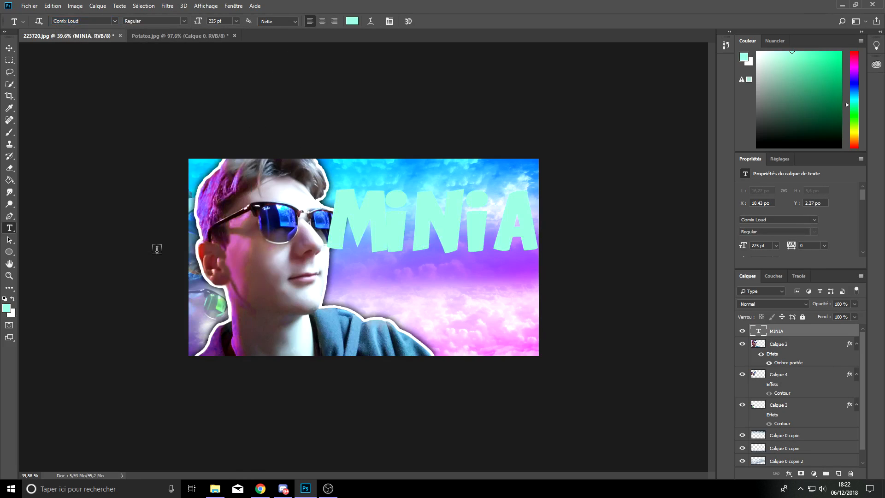
{"action": "left_click", "coordinate": [114, 21]}
{"action": "scroll", "coordinate": [182, 440], "scroll_direction": "down", "scroll_amount": 5}
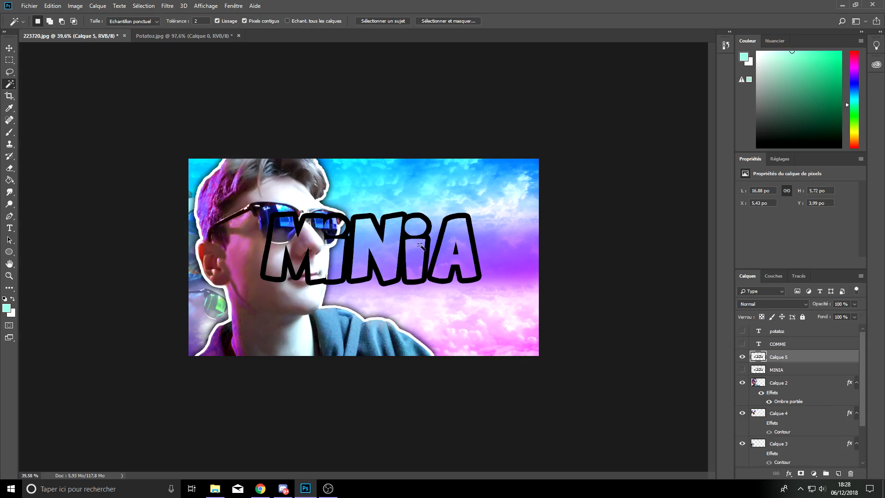
Step: Show the MINIA layer and give the Calque 5 lettering outline a blue gradient overlay and a white exterior Contour
{"action": "left_click", "coordinate": [742, 371]}
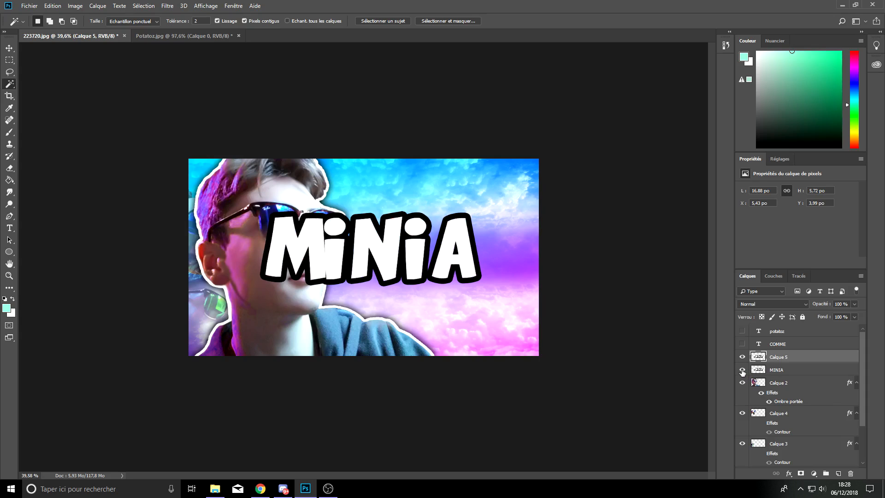
{"action": "double_click", "coordinate": [801, 358]}
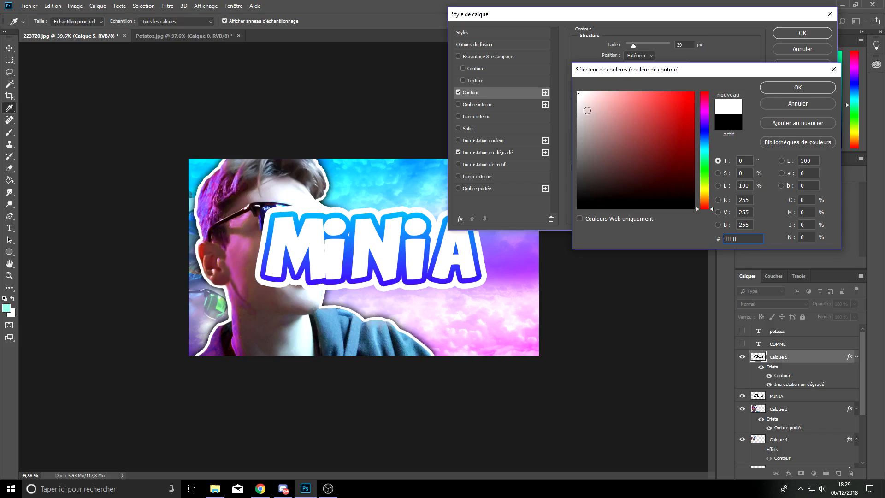
{"action": "left_click", "coordinate": [576, 95]}
{"action": "left_click", "coordinate": [796, 88]}
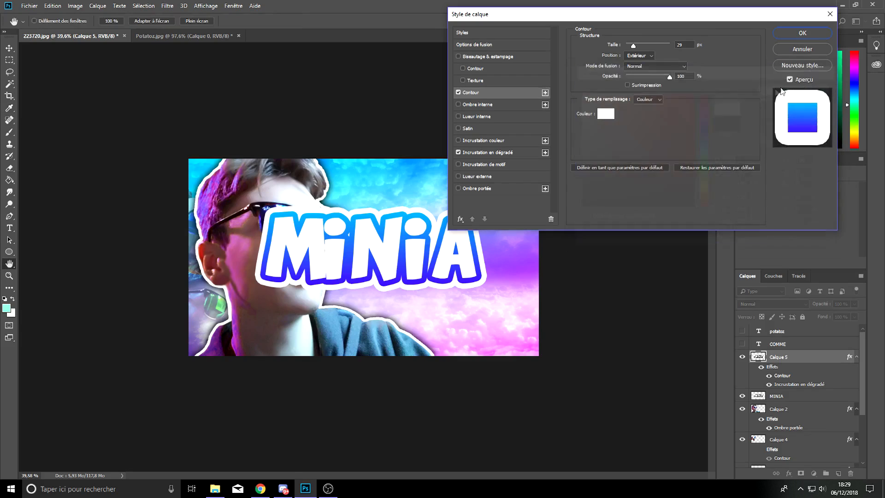
{"action": "left_click_drag", "start_coordinate": [633, 45], "coordinate": [631, 46]}
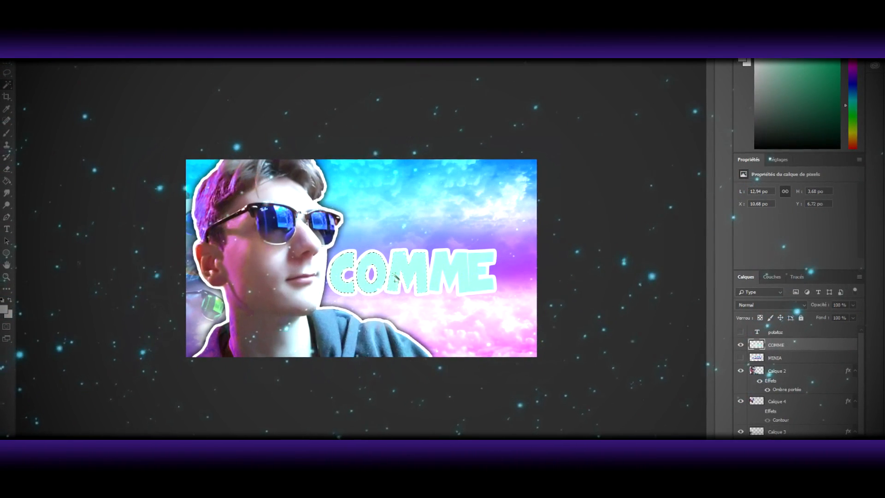
Step: Select the COMME lettering and duplicate it onto a new layer
{"action": "left_click", "coordinate": [398, 277], "text": "shift"}
{"action": "left_click", "coordinate": [442, 278], "text": "shift"}
{"action": "key", "text": "Delete"}
{"action": "key", "text": "ctrl+z"}
{"action": "key", "text": "ctrl+j"}
{"action": "left_click", "coordinate": [756, 345], "text": "ctrl"}
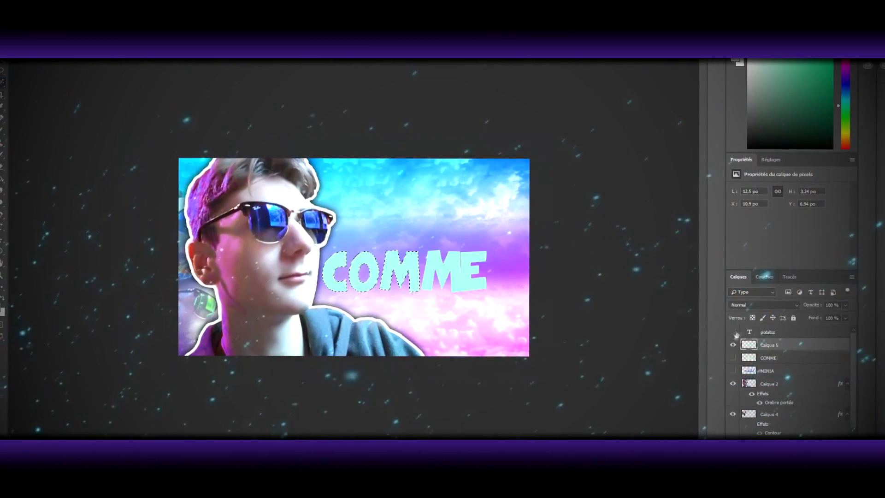
Step: Rasterize the layer style of the upper COMME copy and select its letter interiors
{"action": "right_click", "coordinate": [762, 343]}
{"action": "left_click", "coordinate": [656, 217]}
{"action": "mouse_move", "coordinate": [435, 276]}
{"action": "left_mouse_down"}
{"action": "mouse_move", "coordinate": [389, 268]}
{"action": "mouse_move", "coordinate": [433, 276]}
{"action": "left_mouse_up"}
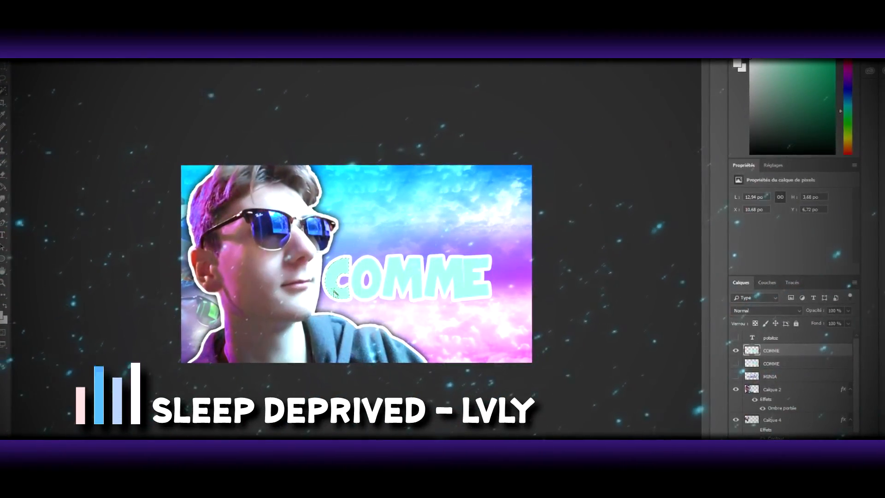
{"action": "left_click", "coordinate": [735, 362]}
Step: Apply a blue gradient overlay and a white Contour to the upper COMME outline layer
{"action": "double_click", "coordinate": [786, 350]}
{"action": "left_click", "coordinate": [475, 161]}
{"action": "key", "text": "Return"}
{"action": "double_click", "coordinate": [786, 350]}
{"action": "left_click", "coordinate": [451, 100]}
{"action": "key", "text": "Return"}
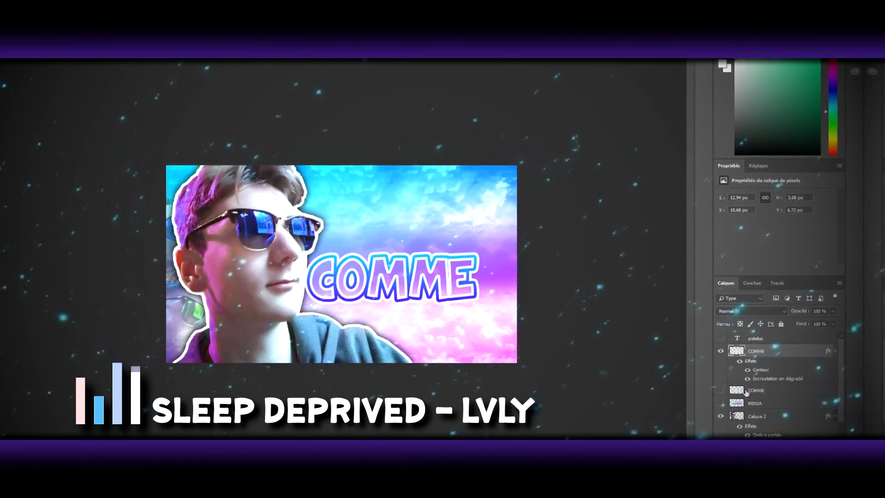
Step: Show the lower COMME layer, turn its letters white with a colour overlay, and merge both COMME layers
{"action": "left_click", "coordinate": [726, 385]}
{"action": "left_click", "coordinate": [762, 386]}
{"action": "left_click", "coordinate": [435, 272]}
{"action": "left_click", "coordinate": [464, 271]}
{"action": "double_click", "coordinate": [790, 383]}
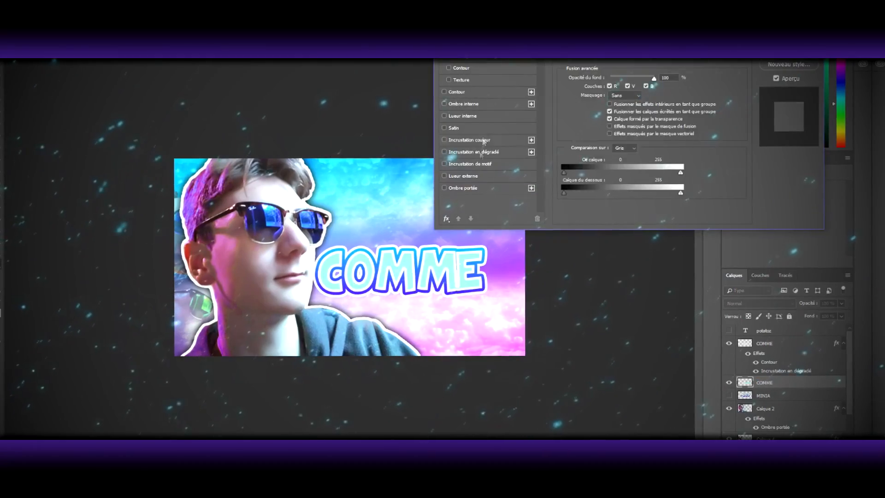
{"action": "left_click", "coordinate": [480, 140]}
{"action": "key", "text": "Return"}
{"action": "right_click", "coordinate": [757, 343]}
{"action": "left_click", "coordinate": [649, 235]}
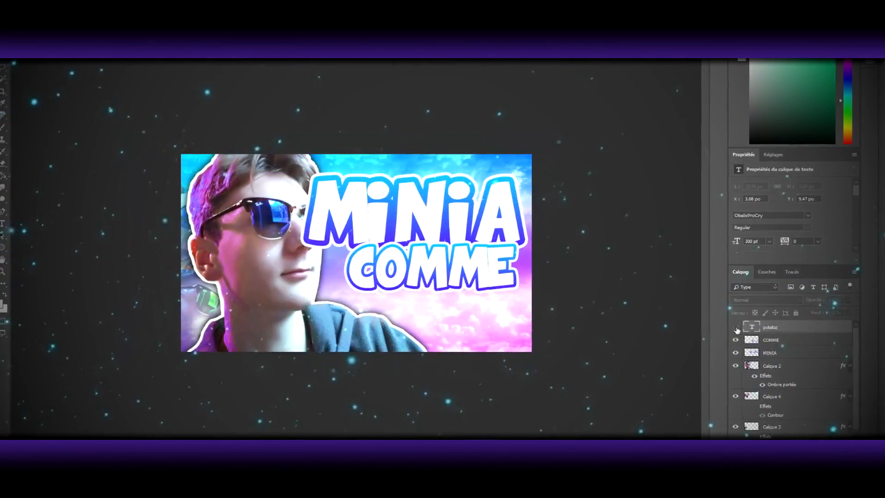
Step: Add a linear gradient overlay at 90° and 150% scale to the potatoz text and open its gradient for editing
{"action": "double_click", "coordinate": [806, 327]}
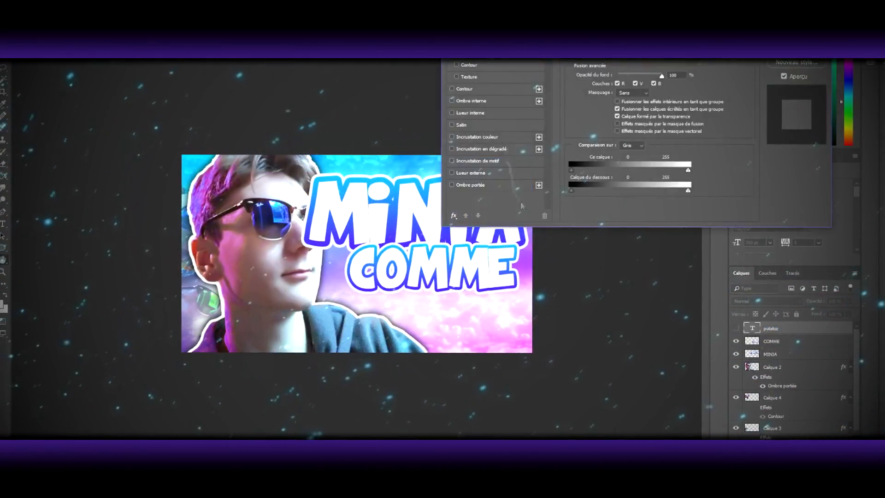
{"action": "left_click", "coordinate": [478, 149]}
{"action": "left_click", "coordinate": [617, 76]}
{"action": "double_click", "coordinate": [263, 299]}
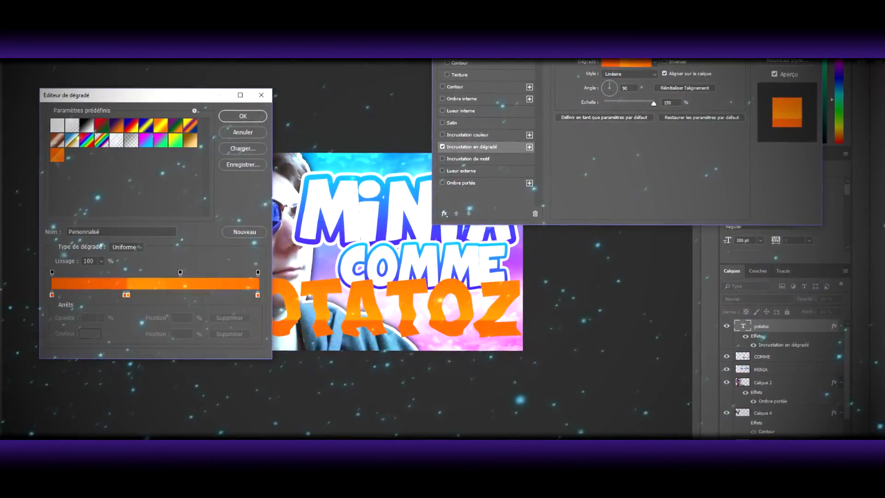
Step: Recolour the left end stop and the first middle stop of the potatoz gradient red
{"action": "double_click", "coordinate": [52, 295]}
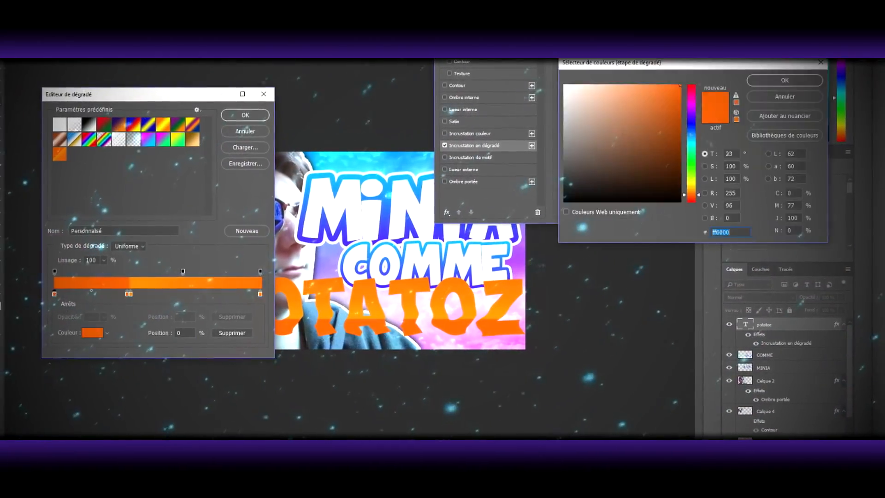
{"action": "left_click", "coordinate": [688, 89]}
{"action": "left_click", "coordinate": [782, 82]}
{"action": "double_click", "coordinate": [125, 295]}
{"action": "left_click", "coordinate": [688, 88]}
{"action": "left_click", "coordinate": [782, 81]}
Step: Recolour the remaining gradient stops in red shades, reposition the lower stop, and apply the gradient to the potatoz text
{"action": "double_click", "coordinate": [128, 295]}
{"action": "left_click", "coordinate": [688, 89]}
{"action": "left_click_drag", "start_coordinate": [712, 83], "coordinate": [709, 196]}
{"action": "left_click", "coordinate": [702, 93]}
{"action": "left_click", "coordinate": [802, 75]}
{"action": "double_click", "coordinate": [277, 289]}
{"action": "left_click", "coordinate": [692, 85]}
{"action": "left_click", "coordinate": [802, 74]}
{"action": "left_click_drag", "start_coordinate": [72, 289], "coordinate": [118, 293]}
{"action": "left_click", "coordinate": [263, 109]}
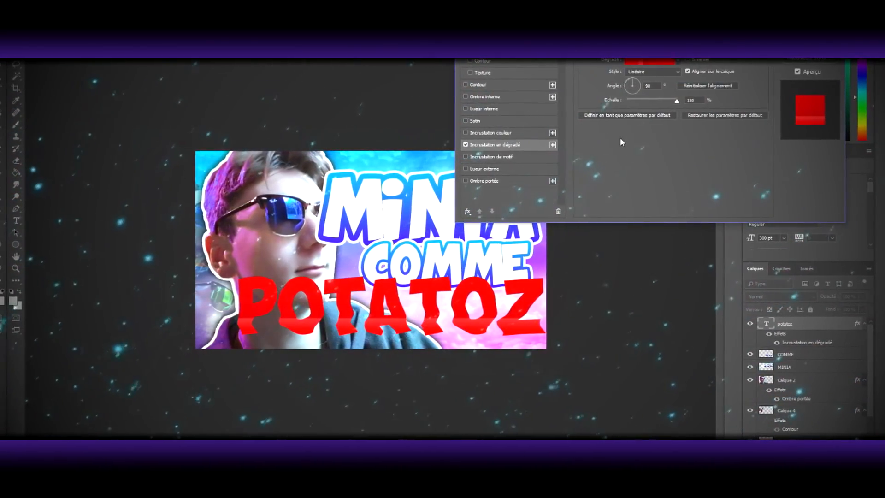
Step: Add a white Contour and a black Ombre portée to the potatoz text and rasterize its layer style
{"action": "left_click", "coordinate": [475, 85]}
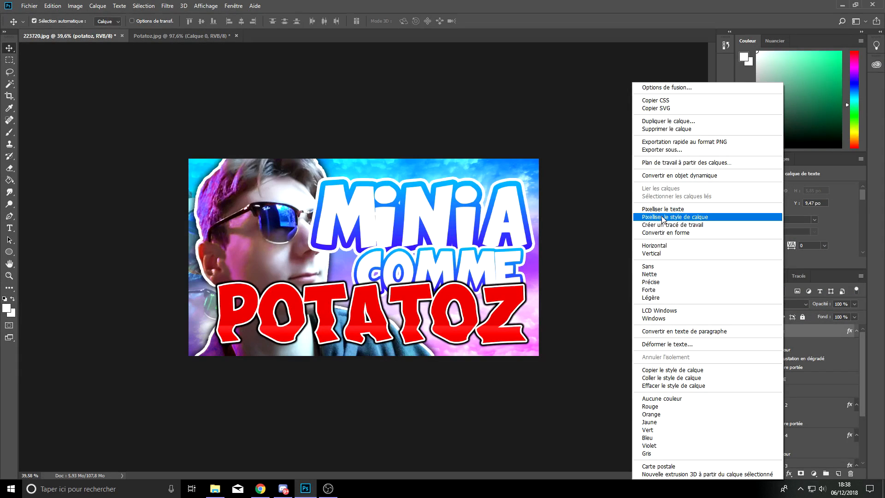
{"action": "left_click", "coordinate": [662, 218]}
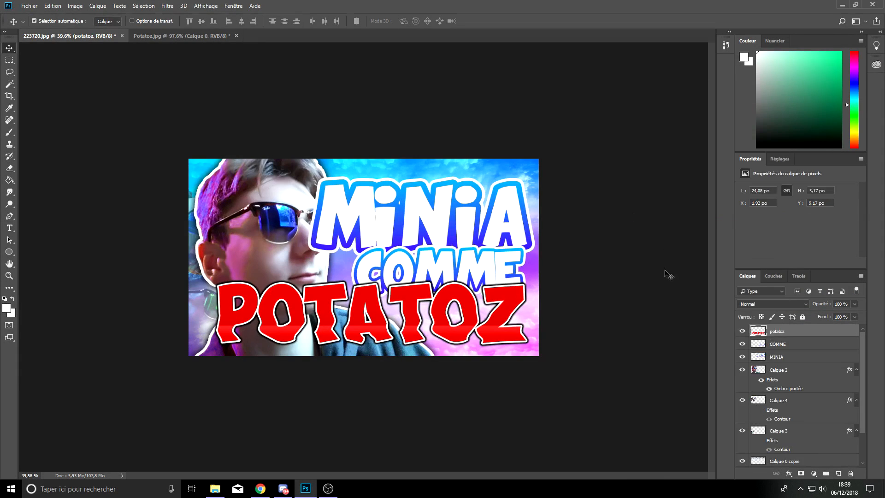
Step: Move the POTATOZ lettering up and warp it into an upward arch with the Fluidité filter
{"action": "left_click_drag", "start_coordinate": [389, 322], "coordinate": [389, 287]}
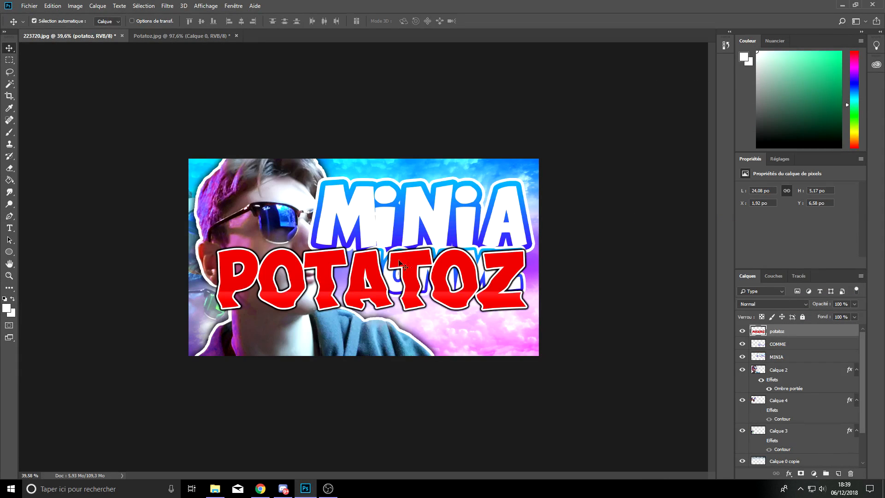
{"action": "left_click", "coordinate": [172, 9]}
{"action": "left_click", "coordinate": [175, 78]}
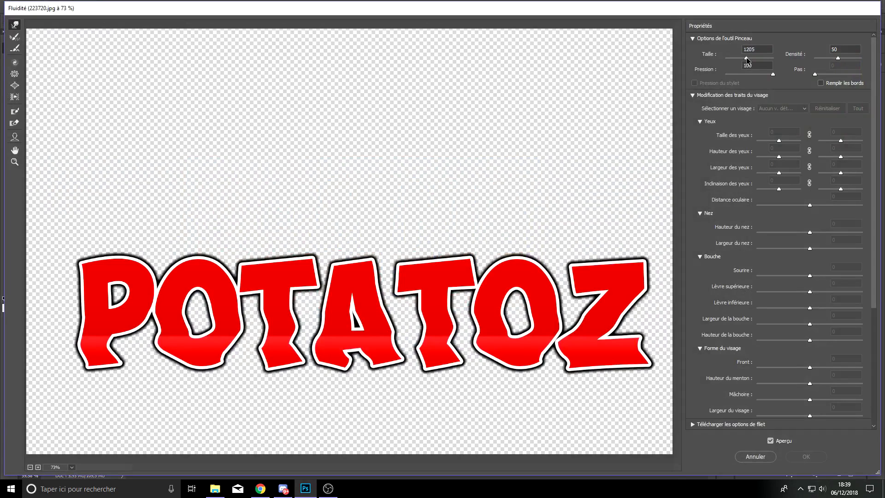
{"action": "mouse_move", "coordinate": [355, 221]}
{"action": "left_mouse_down"}
{"action": "mouse_move", "coordinate": [345, 186]}
{"action": "mouse_move", "coordinate": [256, 118]}
{"action": "mouse_move", "coordinate": [305, 108]}
{"action": "mouse_move", "coordinate": [375, 138]}
{"action": "left_mouse_up"}
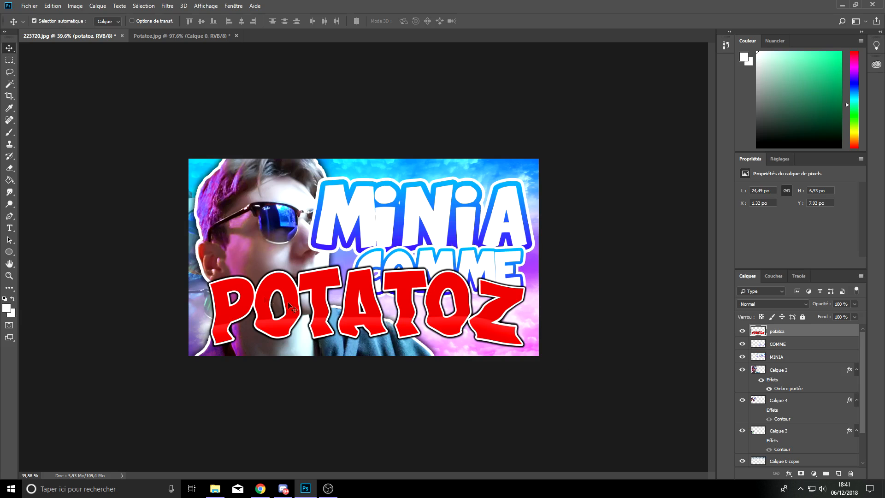
Step: Scale the POTATOZ lettering down to about 22.4 × 6 po and place it in the canvas's lower-right area
{"action": "key", "text": "m"}
{"action": "right_click", "coordinate": [355, 294]}
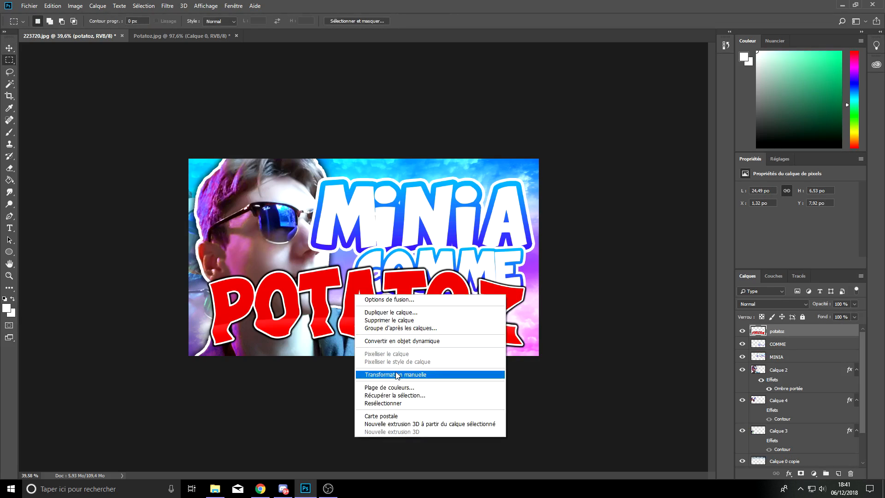
{"action": "left_click", "coordinate": [405, 374]}
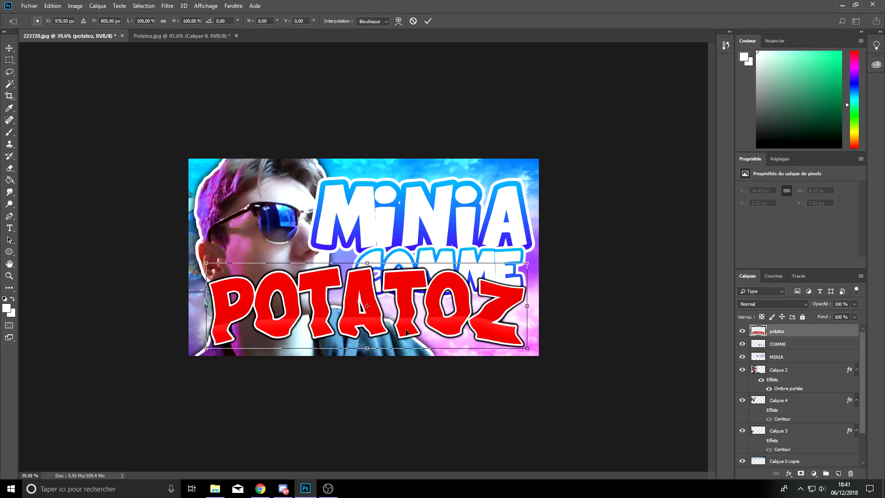
{"action": "left_click_drag", "start_coordinate": [526, 348], "coordinate": [499, 340]}
{"action": "left_click_drag", "start_coordinate": [439, 324], "coordinate": [469, 333]}
{"action": "key", "text": "Return"}
{"action": "key", "text": "m"}
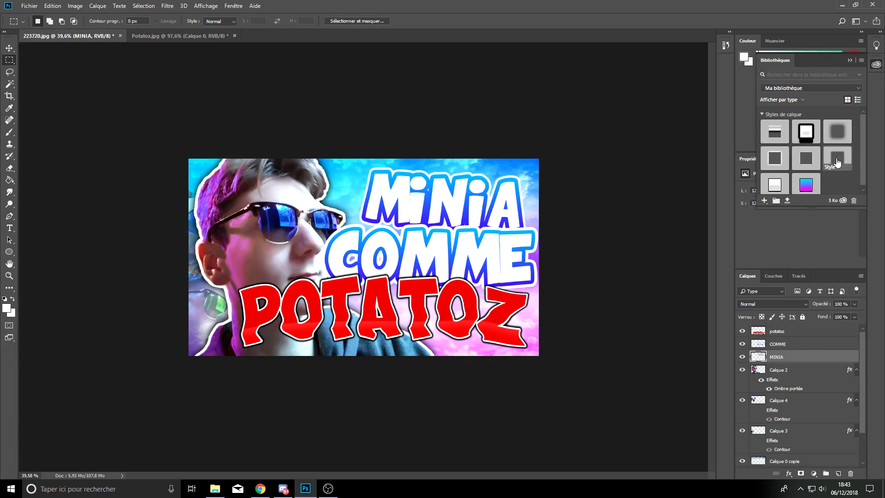
Step: Apply the saved Style 1 drop shadow from the library to the MINIA, COMME and potatoz layers
{"action": "left_click", "coordinate": [838, 163]}
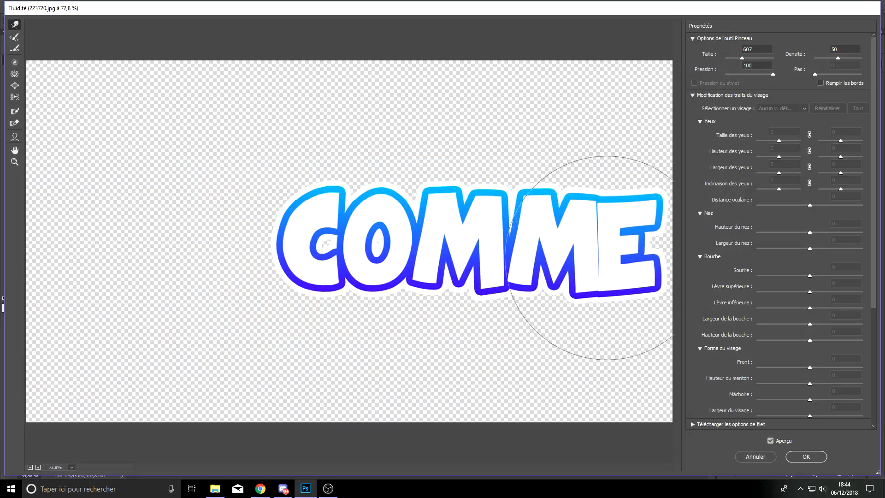
{"action": "mouse_move", "coordinate": [607, 257]}
{"action": "left_mouse_down"}
{"action": "mouse_move", "coordinate": [527, 281]}
{"action": "mouse_move", "coordinate": [472, 191]}
{"action": "mouse_move", "coordinate": [484, 194]}
{"action": "left_mouse_up"}
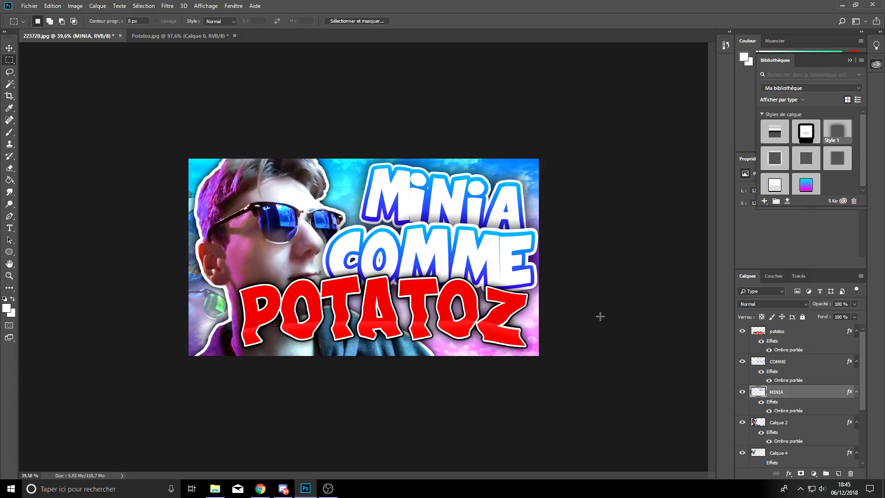
Step: Place the flare-lens-png-image file above all layers and position it across the portrait's hair
{"action": "left_click_drag", "start_coordinate": [0, 98], "coordinate": [502, 97]}
{"action": "left_click_drag", "start_coordinate": [503, 97], "coordinate": [502, 96]}
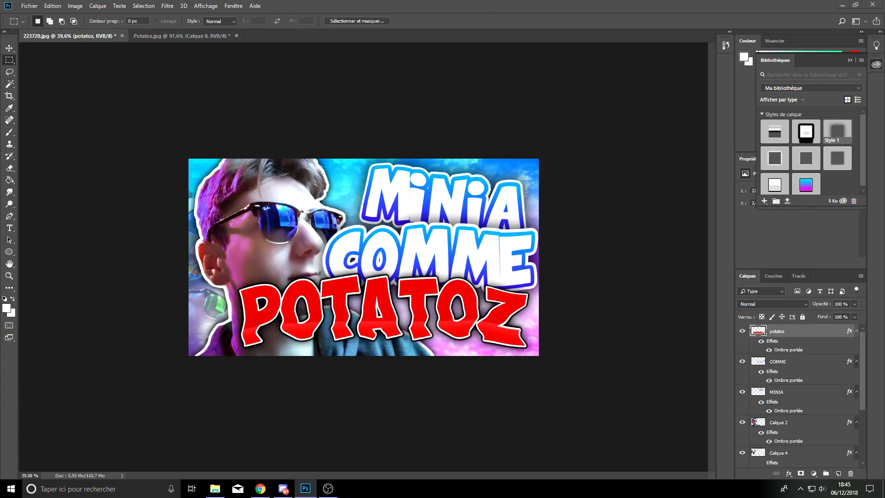
{"action": "left_click_drag", "start_coordinate": [304, 488], "coordinate": [321, 263]}
{"action": "left_click_drag", "start_coordinate": [377, 291], "coordinate": [271, 214]}
{"action": "key", "text": "Return"}
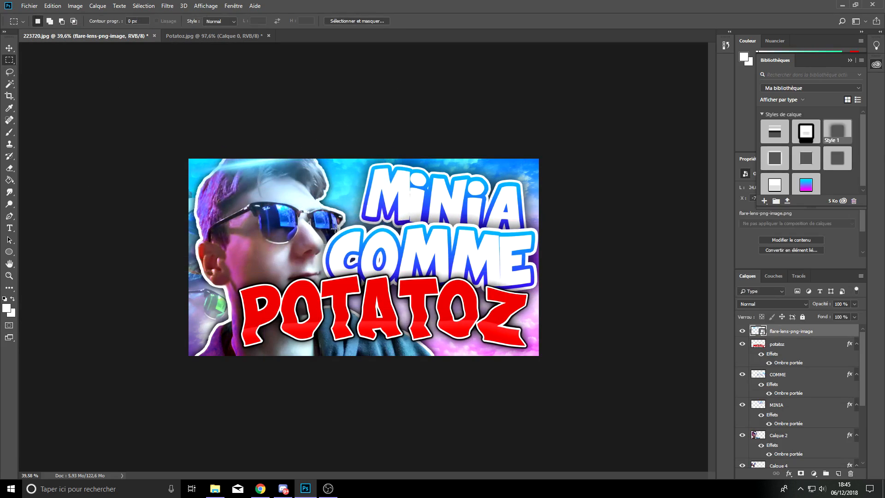
Step: Set the lens flare's blend mode to Lumière linéaire and shift its hue to purple with Teinte/Saturation
{"action": "left_click", "coordinate": [766, 304]}
{"action": "left_click", "coordinate": [764, 186]}
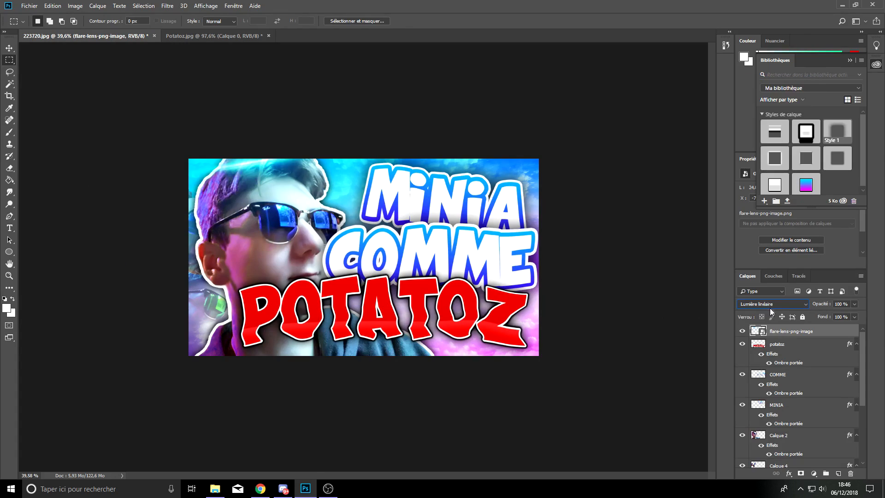
{"action": "left_click", "coordinate": [75, 7]}
{"action": "mouse_move", "coordinate": [97, 31]}
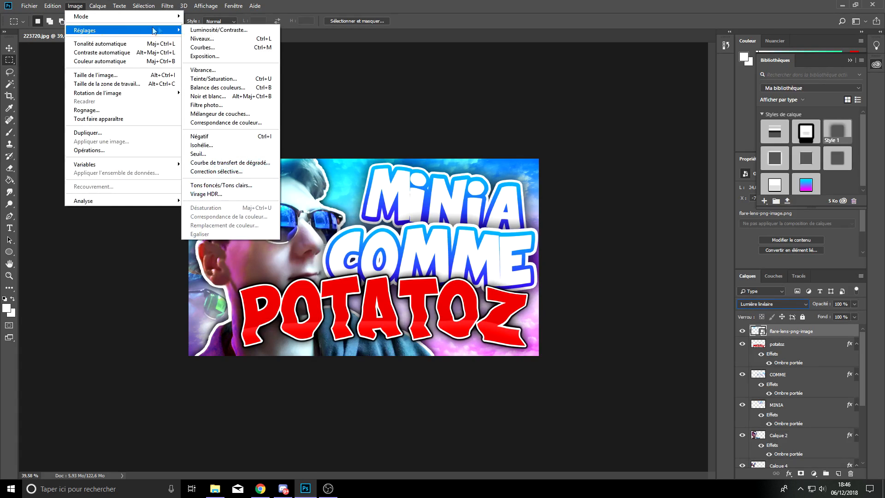
{"action": "left_click", "coordinate": [207, 79]}
{"action": "left_click_drag", "start_coordinate": [415, 162], "coordinate": [395, 162]}
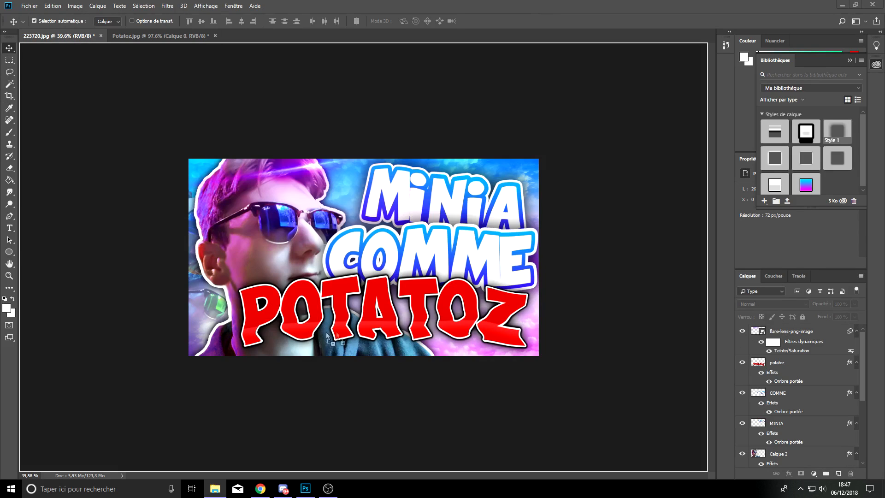
Step: Place the rtadplvk lightning image enlarged along the canvas's right edge and set its blend mode to Superposition
{"action": "left_click_drag", "start_coordinate": [327, 334], "coordinate": [354, 326]}
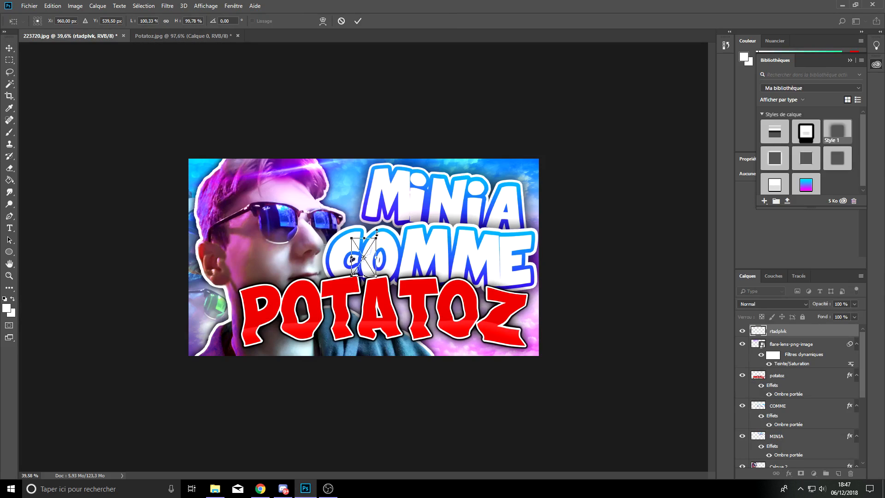
{"action": "left_click_drag", "start_coordinate": [377, 238], "coordinate": [528, 62]}
{"action": "key", "text": "Return"}
{"action": "left_click", "coordinate": [772, 304]}
{"action": "left_click", "coordinate": [755, 152]}
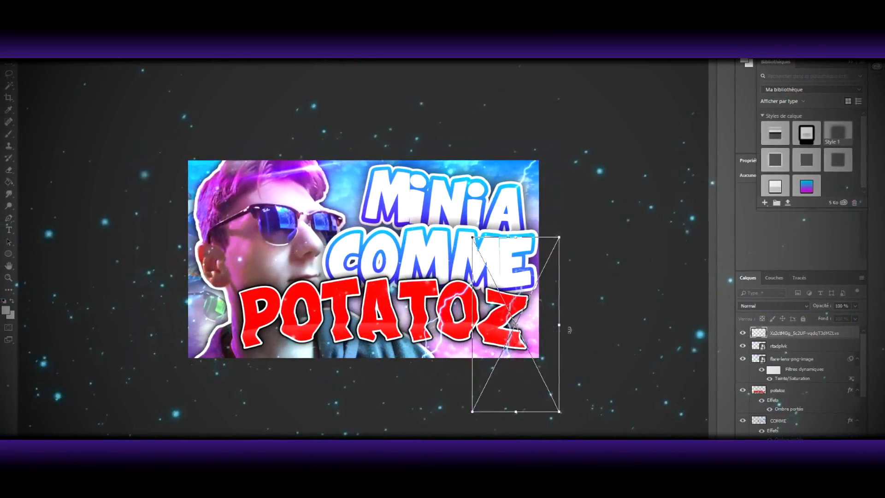
Step: Place the Xz2ctMGg lightning image over the canvas's lower-right corner beside the Z and set its blend mode to Superposition
{"action": "left_click_drag", "start_coordinate": [569, 330], "coordinate": [546, 361]}
{"action": "left_click_drag", "start_coordinate": [530, 322], "coordinate": [524, 300]}
{"action": "key", "text": "Return"}
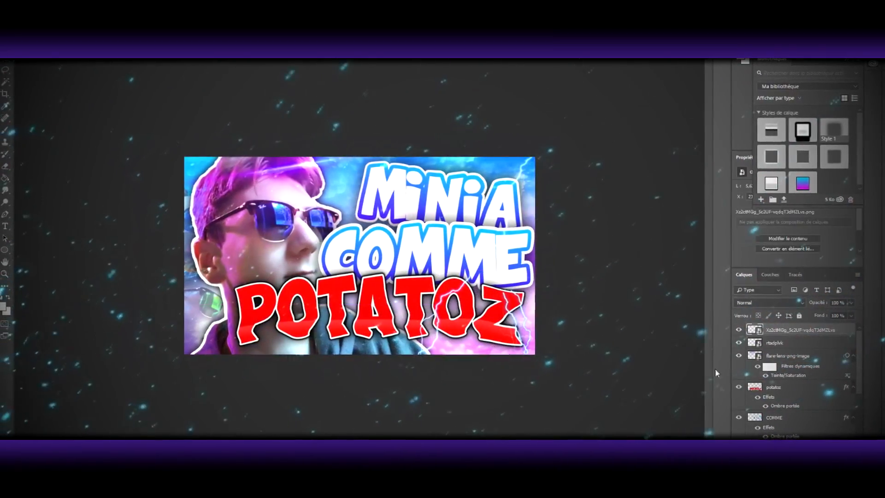
{"action": "left_click", "coordinate": [770, 303]}
{"action": "left_click", "coordinate": [758, 155]}
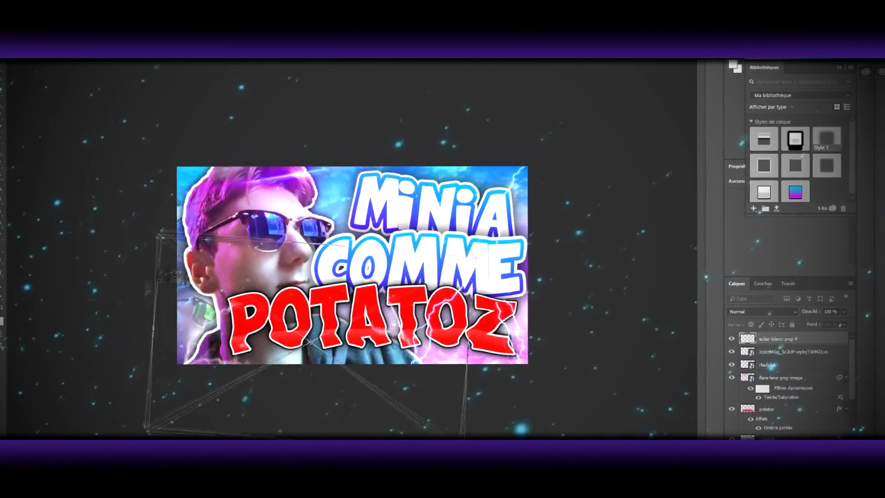
Step: Place the eclair-blanc-png-4 lightning image enlarged behind the portrait, set to Superposition and stacked below Calque 2
{"action": "left_click_drag", "start_coordinate": [147, 290], "coordinate": [146, 296]}
{"action": "left_click_drag", "start_coordinate": [428, 363], "coordinate": [169, 154]}
{"action": "key", "text": "Return"}
{"action": "left_click", "coordinate": [755, 308]}
{"action": "left_click", "coordinate": [756, 160]}
{"action": "left_click_drag", "start_coordinate": [768, 335], "coordinate": [770, 433]}
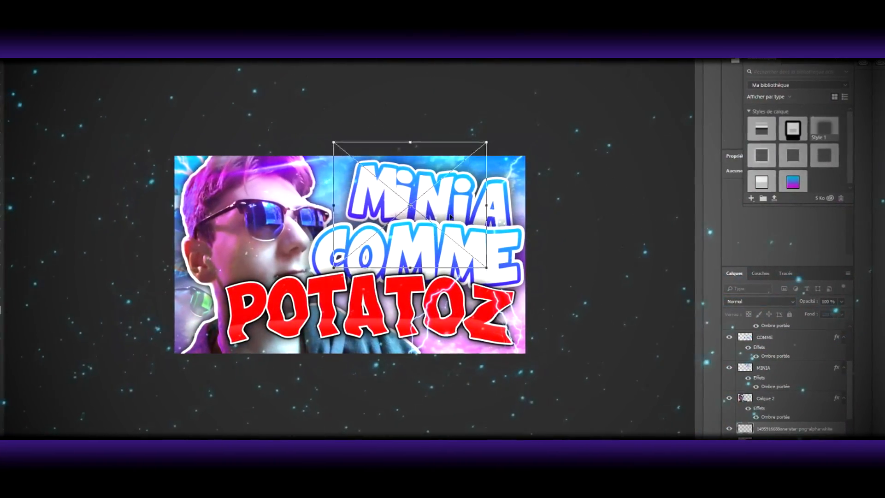
Step: Position the star-png-alpha-white image over the upper edge of COMME's last letter and set its blend mode to Superposition
{"action": "left_click_drag", "start_coordinate": [447, 217], "coordinate": [365, 230]}
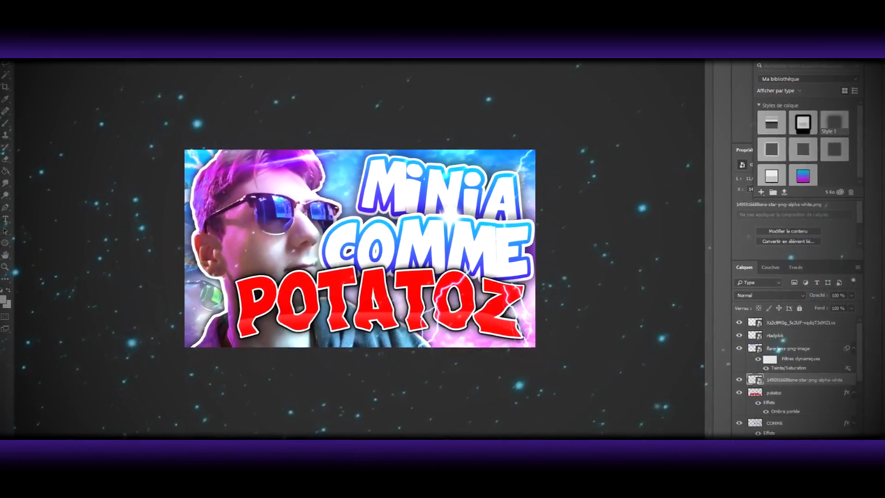
{"action": "left_click_drag", "start_coordinate": [463, 211], "coordinate": [537, 225]}
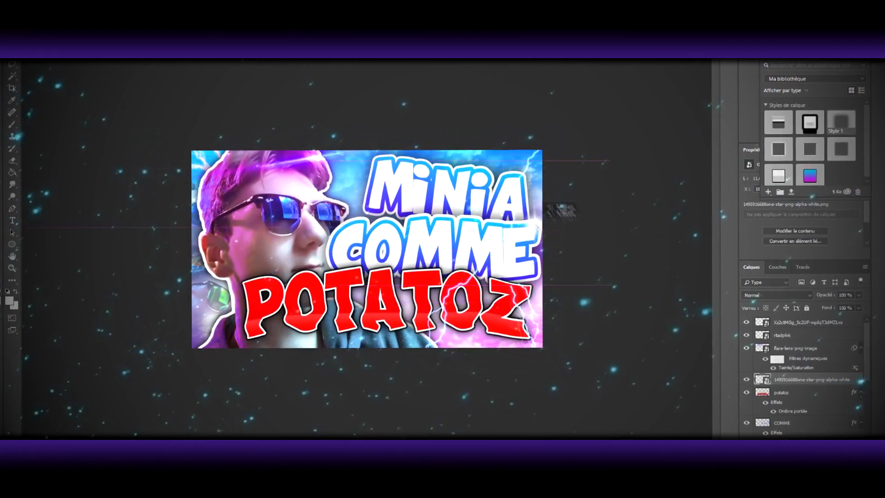
{"action": "left_click", "coordinate": [776, 295]}
{"action": "left_click", "coordinate": [770, 166]}
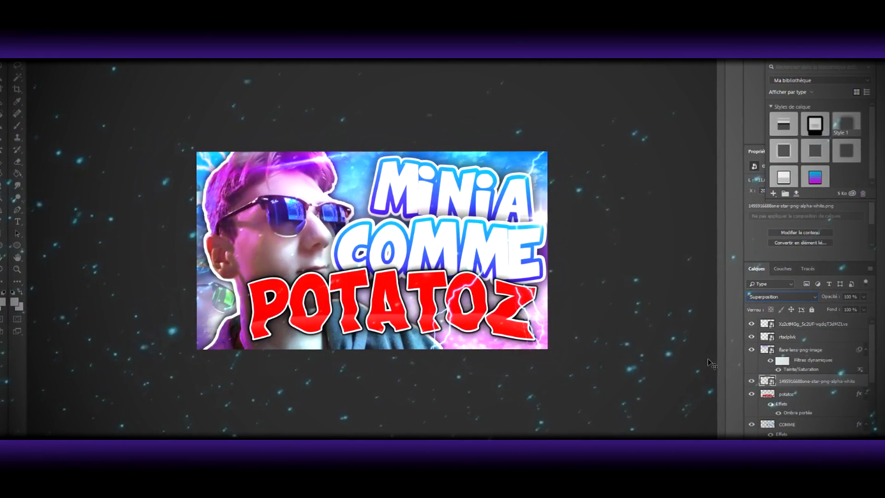
Step: Duplicate the potatoz layer and rasterize the copy's layer style
{"action": "left_click", "coordinate": [798, 396]}
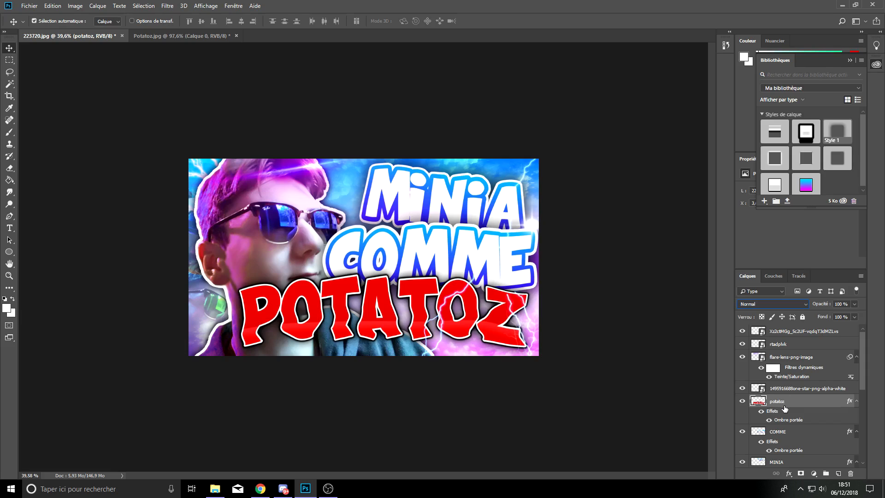
{"action": "right_click", "coordinate": [781, 405]}
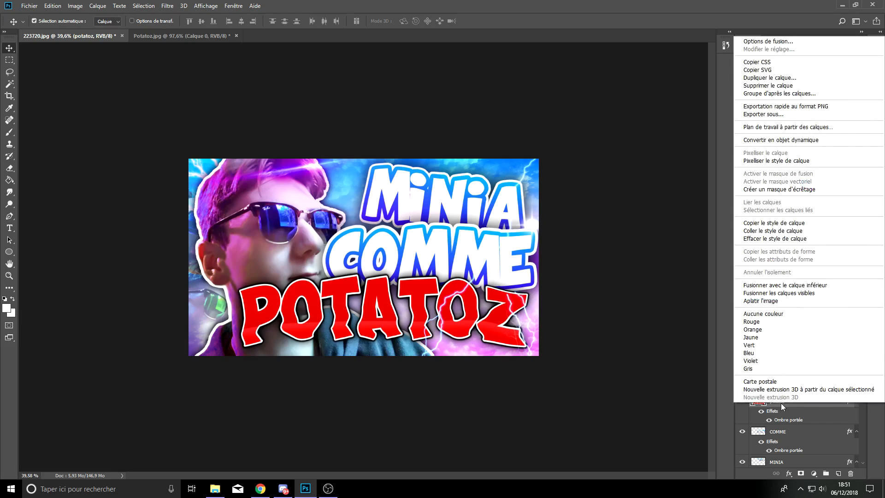
{"action": "left_click", "coordinate": [784, 78]}
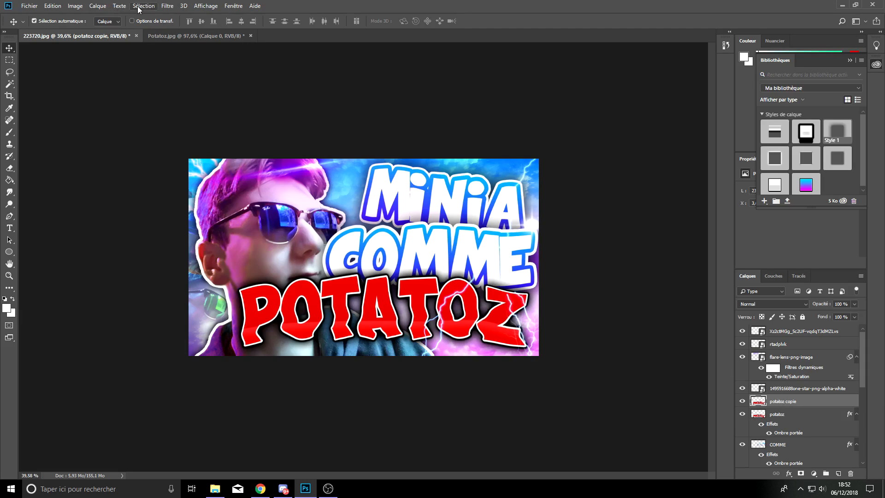
Step: Apply a Flou directionnel with a 0° angle and 10-pixel distance to the potatoz copy
{"action": "left_click", "coordinate": [166, 6]}
{"action": "mouse_move", "coordinate": [184, 136]}
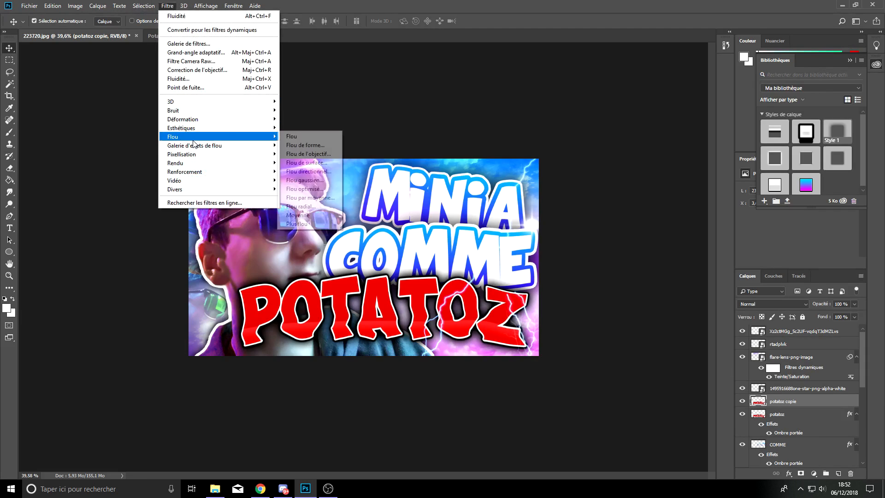
{"action": "left_click", "coordinate": [313, 171]}
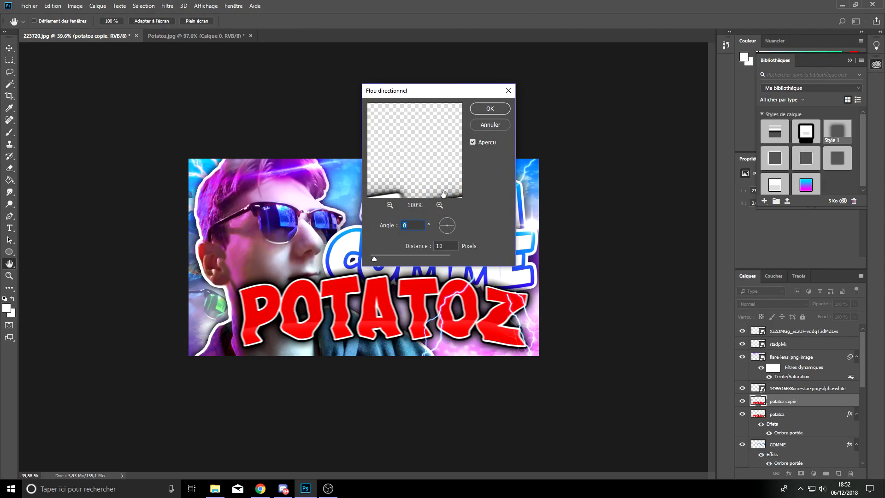
{"action": "key", "text": "Return"}
Step: Erase the middle of the blurred potatoz copy with a 1115 px eraser at 0% hardness, keeping the outer letters blurred
{"action": "left_click", "coordinate": [9, 168]}
{"action": "right_click", "coordinate": [395, 293]}
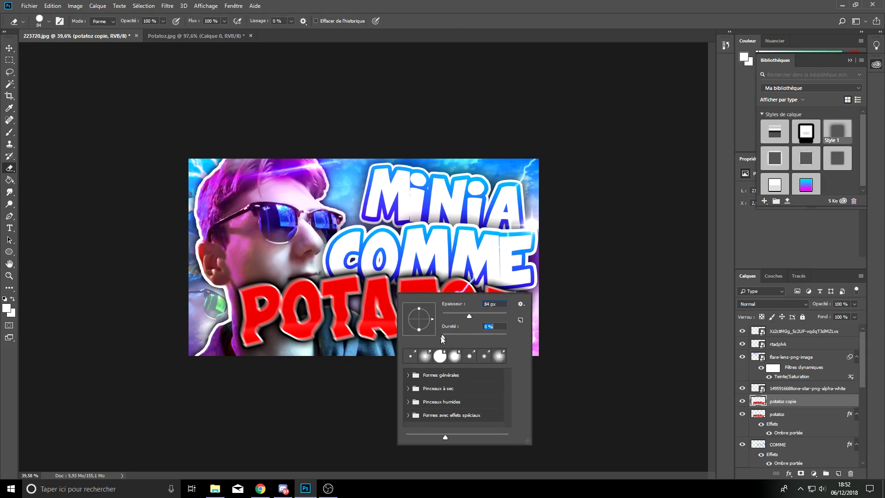
{"action": "left_click_drag", "start_coordinate": [345, 285], "coordinate": [435, 292]}
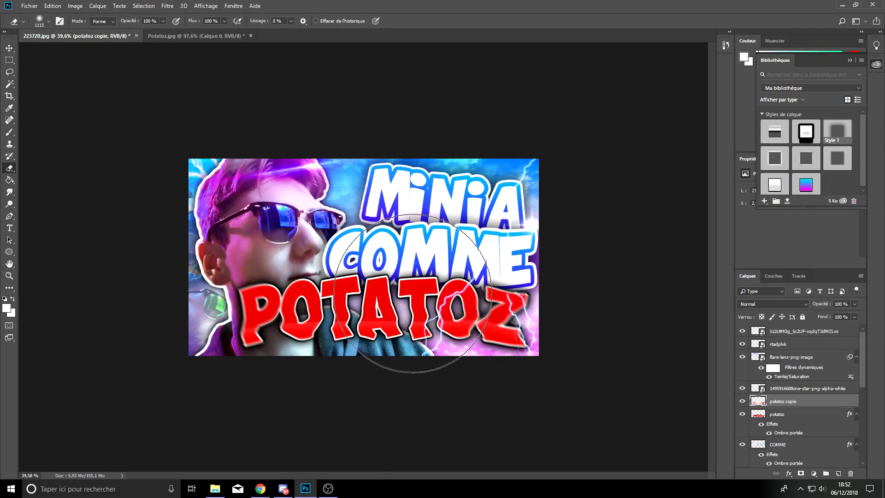